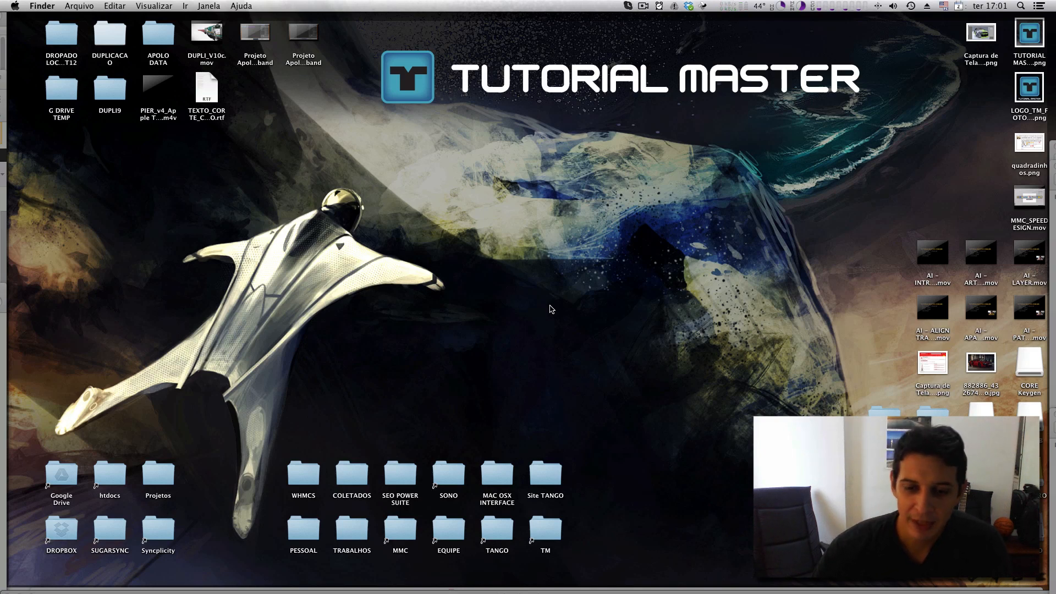
Open sunset_wallpaper_brazil-1600x1200.jpg from the COLETADOS folder in Photoshop.
{"action": "left_click", "coordinate": [627, 590]}
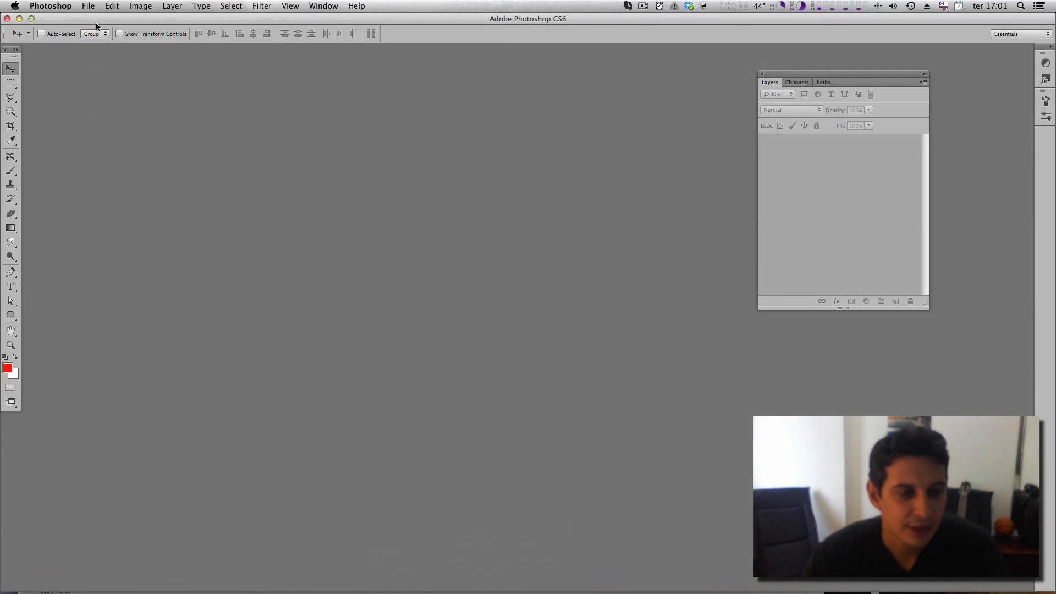
{"action": "mouse_move", "coordinate": [1040, 10]}
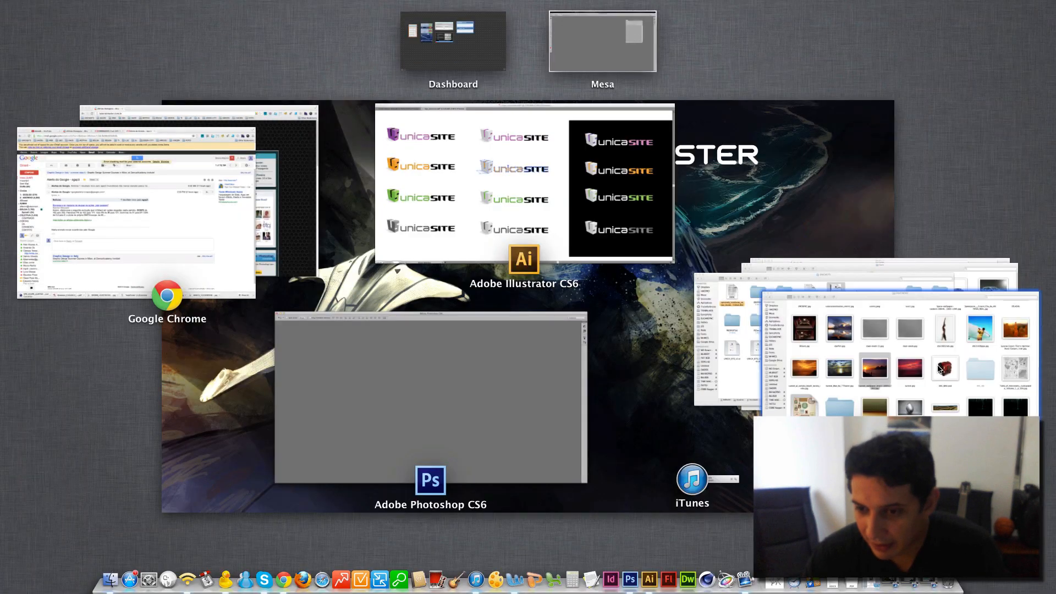
{"action": "left_click", "coordinate": [947, 364]}
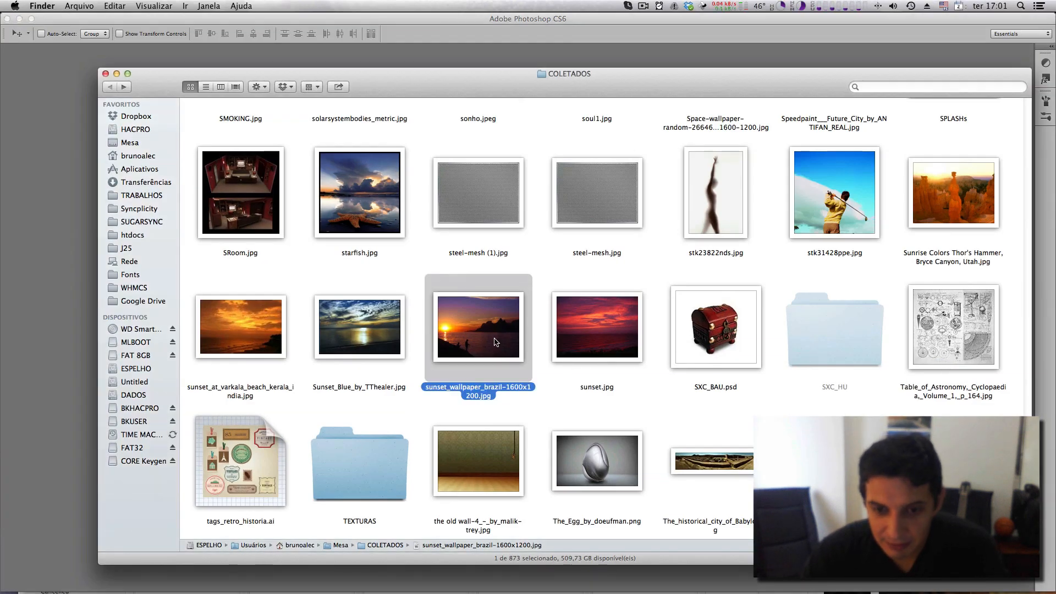
{"action": "left_click_drag", "start_coordinate": [495, 342], "coordinate": [634, 576]}
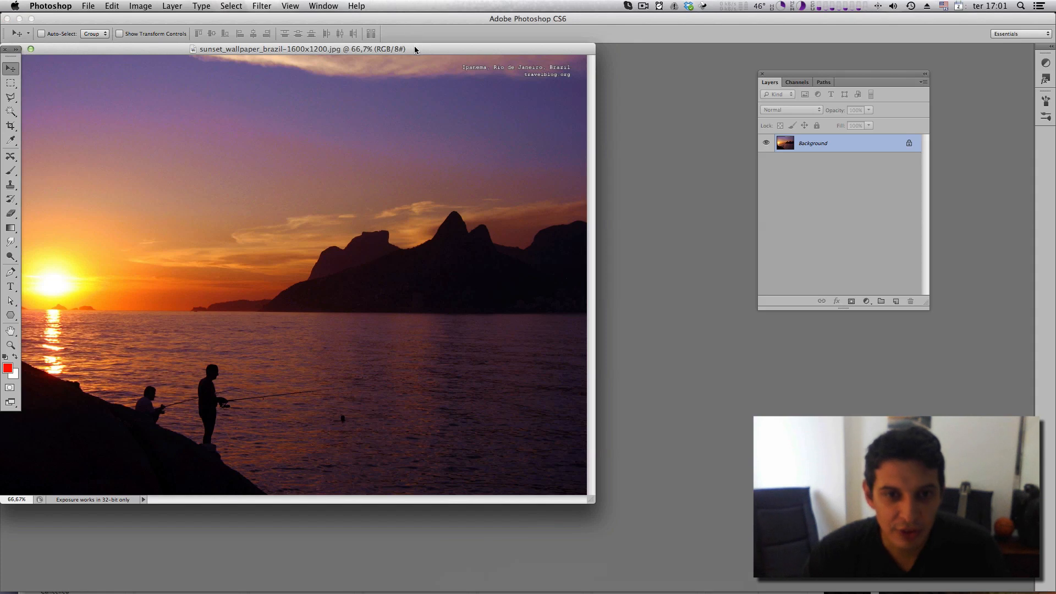
Move the sunset image window clear of the tools and enlarge it slightly beyond the picture's edges.
{"action": "left_click_drag", "start_coordinate": [415, 50], "coordinate": [484, 79]}
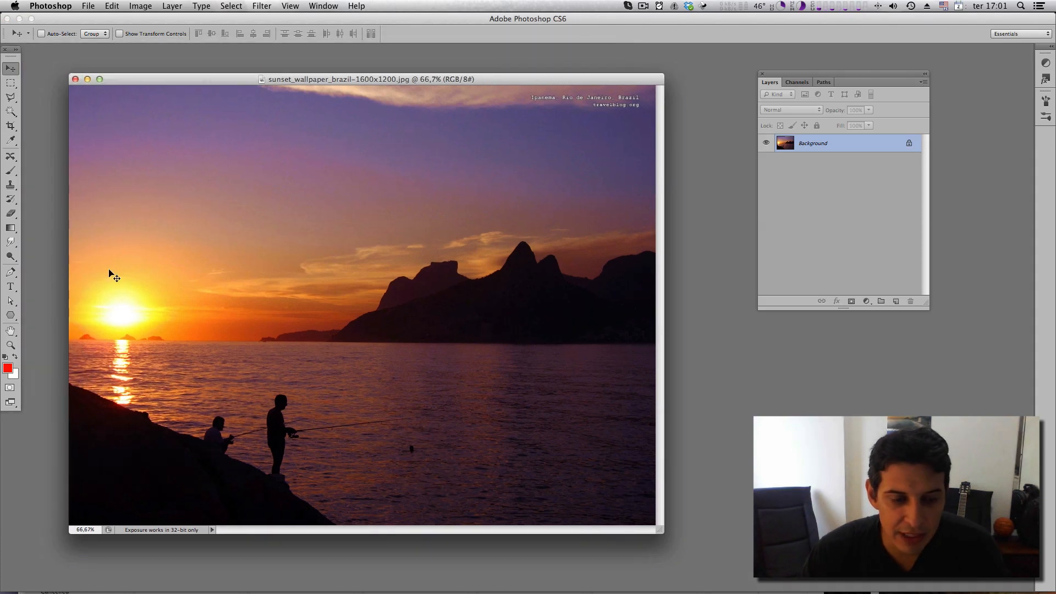
{"action": "left_click_drag", "start_coordinate": [474, 82], "coordinate": [469, 70]}
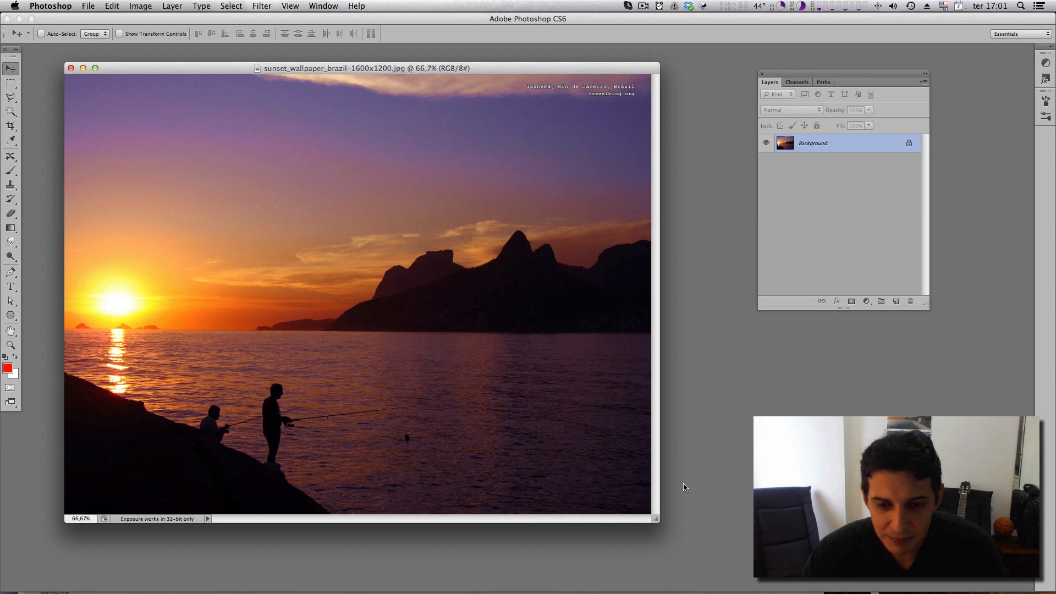
{"action": "left_click_drag", "start_coordinate": [658, 522], "coordinate": [685, 547]}
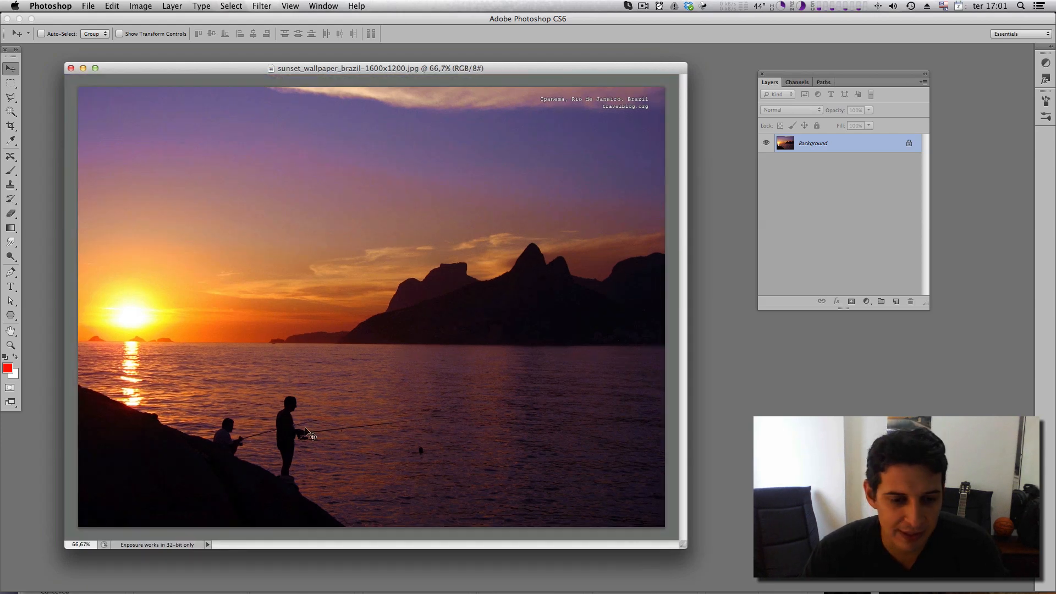
{"action": "left_click_drag", "start_coordinate": [351, 68], "coordinate": [327, 62]}
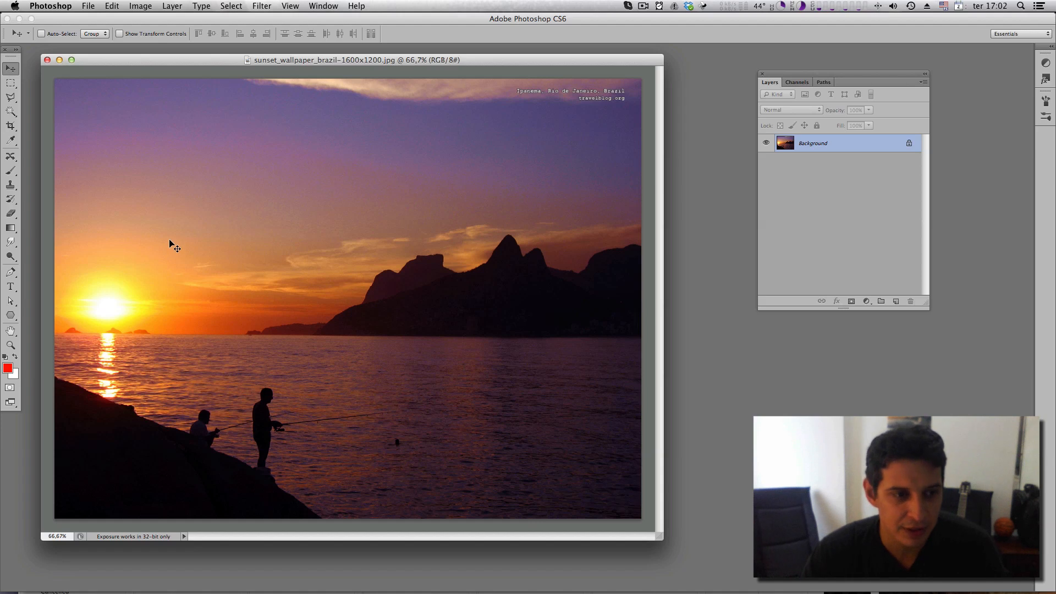
Choose the Brush tool and set the foreground colour to bright green, 00ff3c.
{"action": "left_click", "coordinate": [11, 171]}
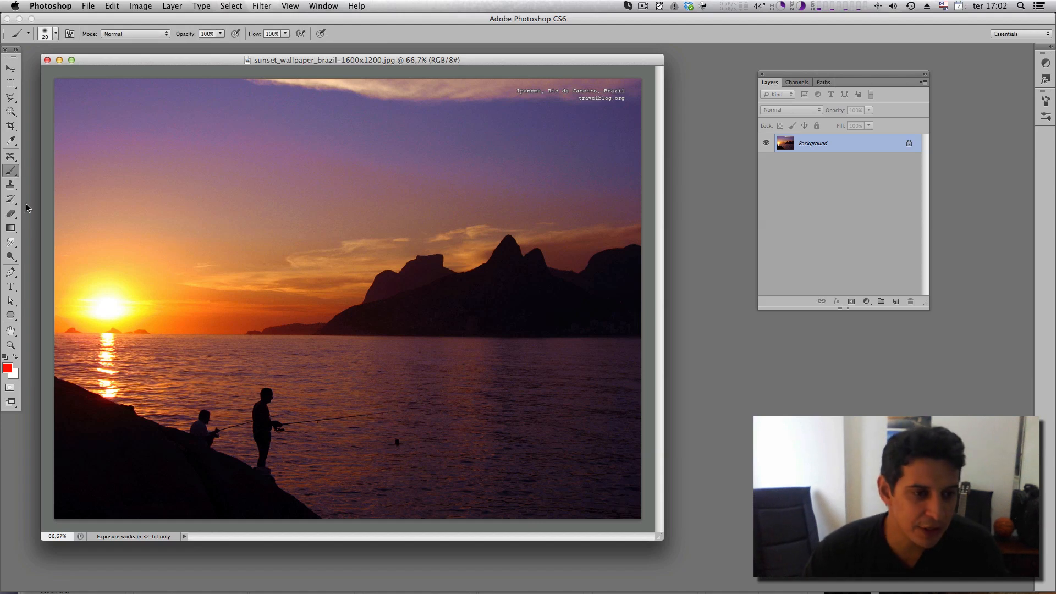
{"action": "left_click", "coordinate": [8, 366]}
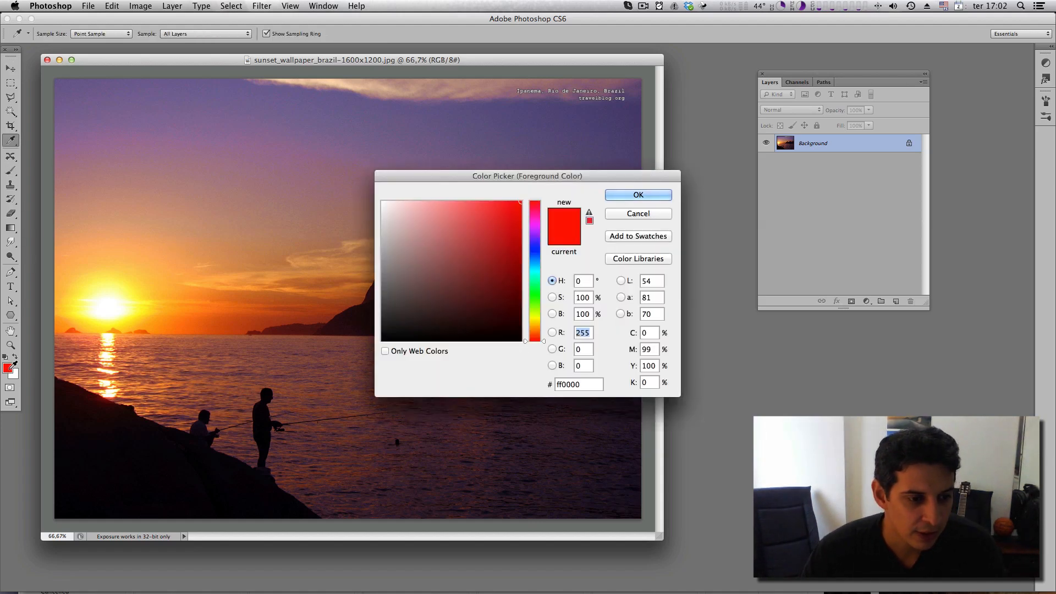
{"action": "left_click", "coordinate": [533, 282]}
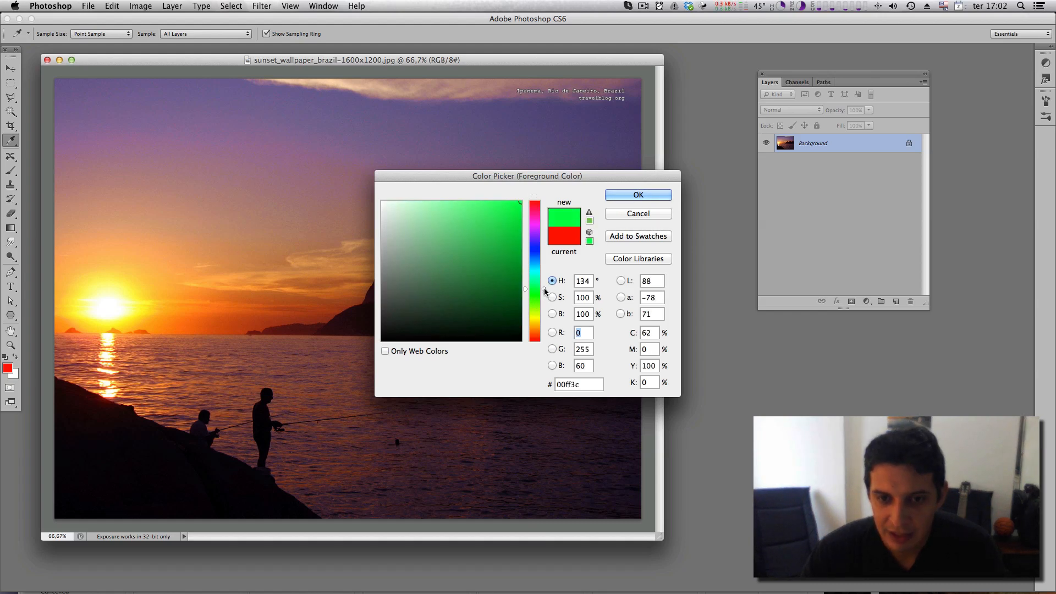
{"action": "left_click", "coordinate": [634, 195]}
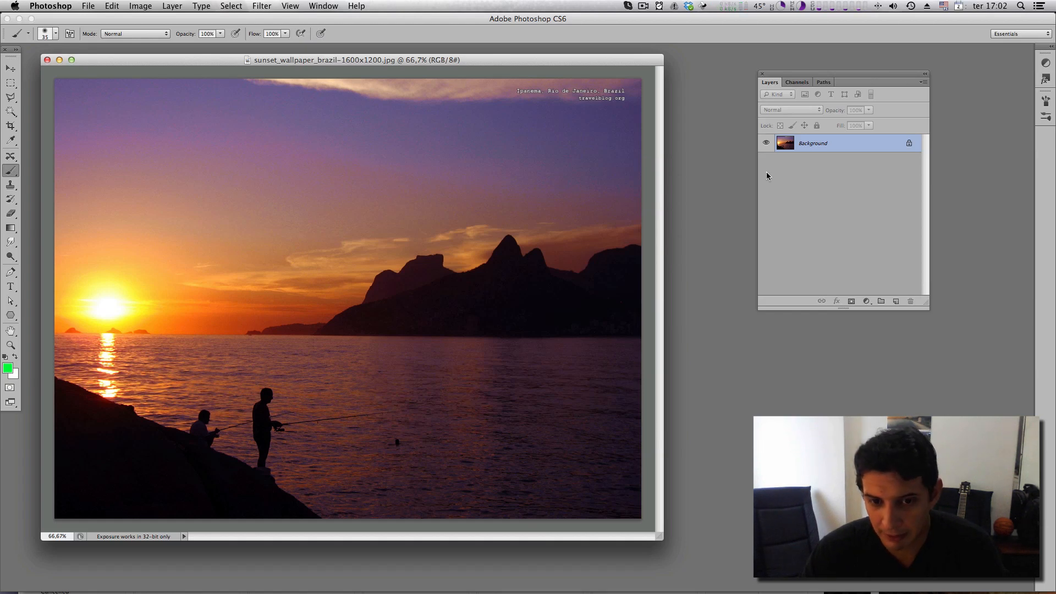
Show the image in full screen mode and magnify the small dark object floating in the water.
{"action": "key", "text": "super+equal"}
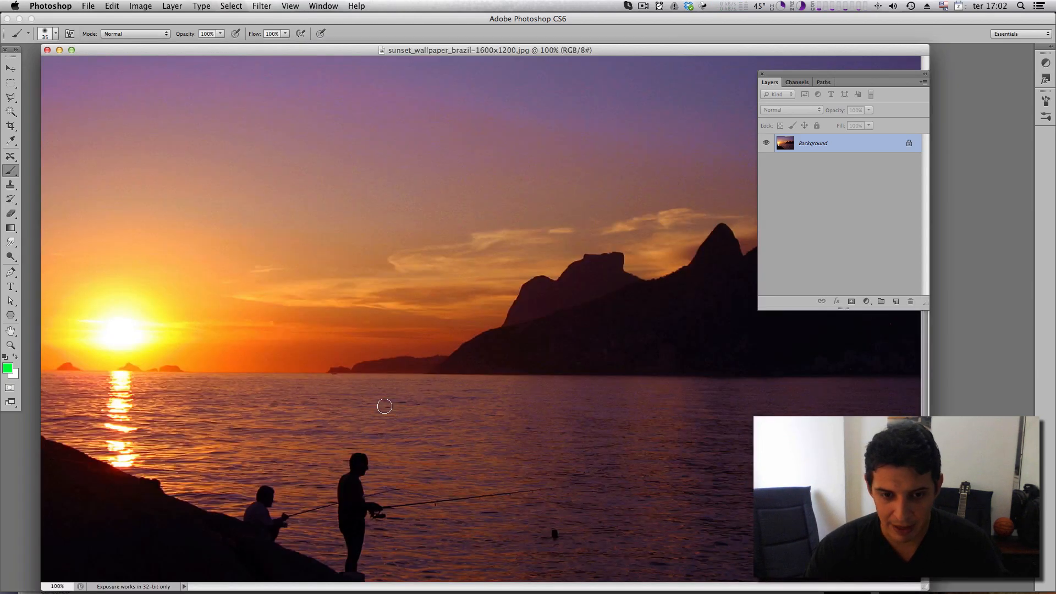
{"action": "key", "text": "f"}
{"action": "left_click_drag", "start_coordinate": [495, 443], "coordinate": [443, 433]}
{"action": "key", "text": "f"}
{"action": "left_click_drag", "start_coordinate": [524, 432], "coordinate": [424, 397]}
{"action": "key", "text": "Tab"}
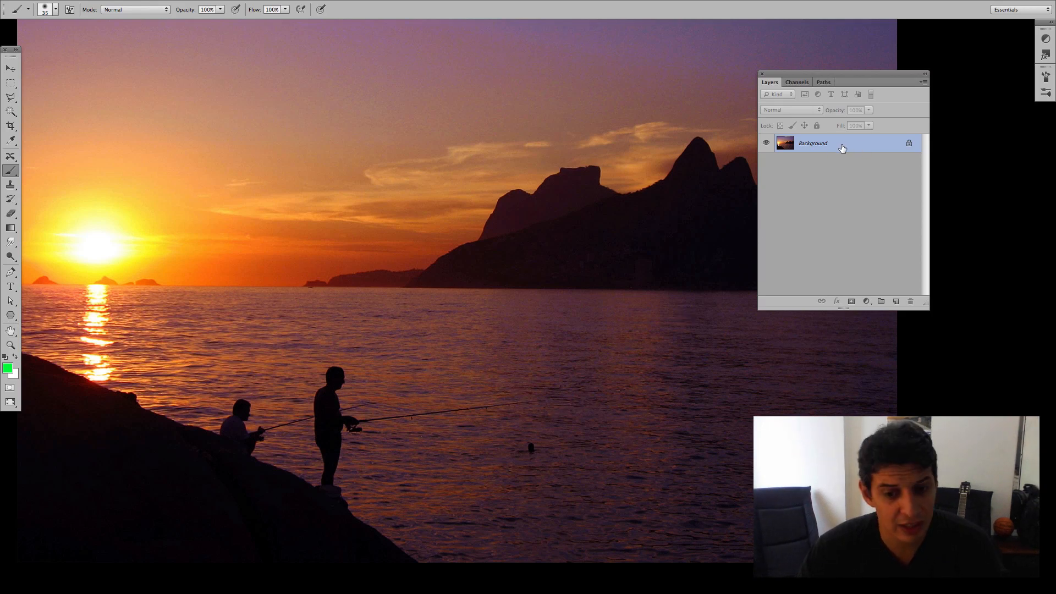
{"action": "left_click", "coordinate": [521, 460]}
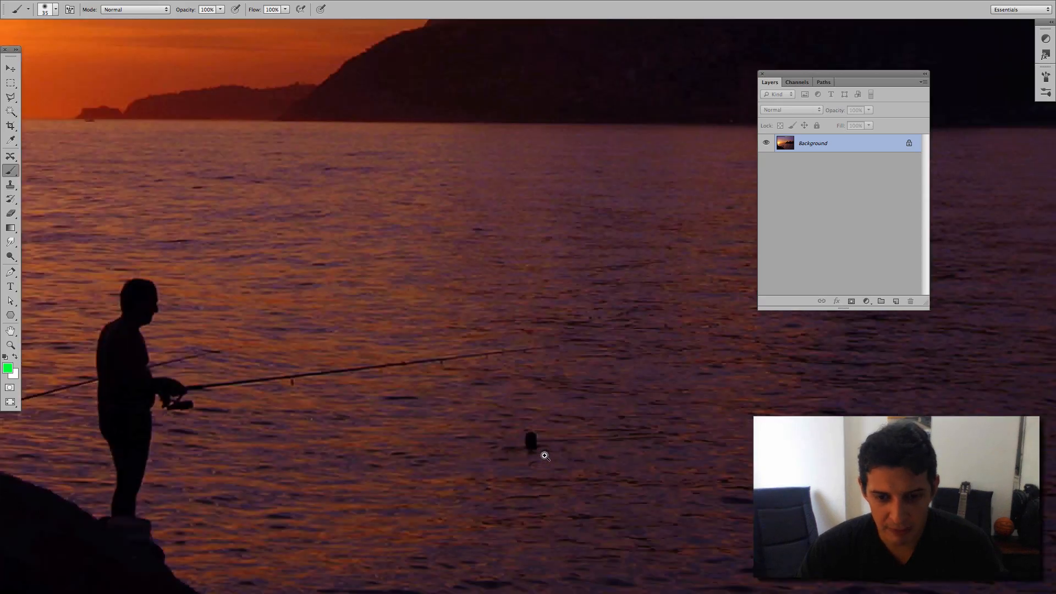
{"action": "left_click", "coordinate": [542, 452]}
Try painting green over the floating dark object directly on the Background layer, undoing the strokes.
{"action": "mouse_move", "coordinate": [525, 438]}
{"action": "left_mouse_down"}
{"action": "mouse_move", "coordinate": [543, 415]}
{"action": "mouse_move", "coordinate": [501, 431]}
{"action": "mouse_move", "coordinate": [521, 458]}
{"action": "mouse_move", "coordinate": [547, 431]}
{"action": "mouse_move", "coordinate": [512, 409]}
{"action": "mouse_move", "coordinate": [489, 436]}
{"action": "mouse_move", "coordinate": [513, 463]}
{"action": "mouse_move", "coordinate": [538, 412]}
{"action": "left_mouse_up"}
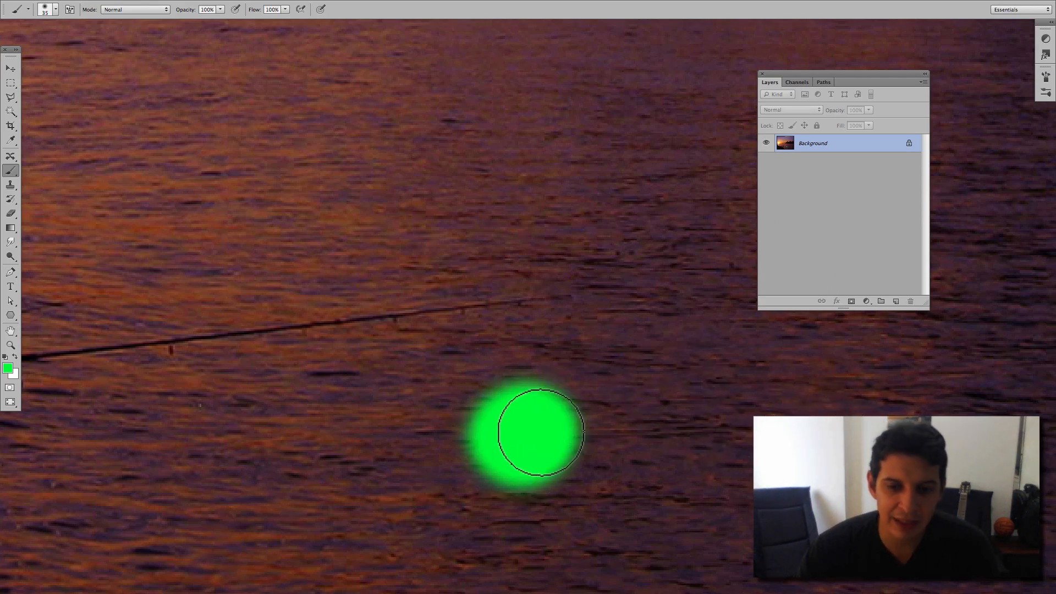
{"action": "key", "text": "ctrl+z"}
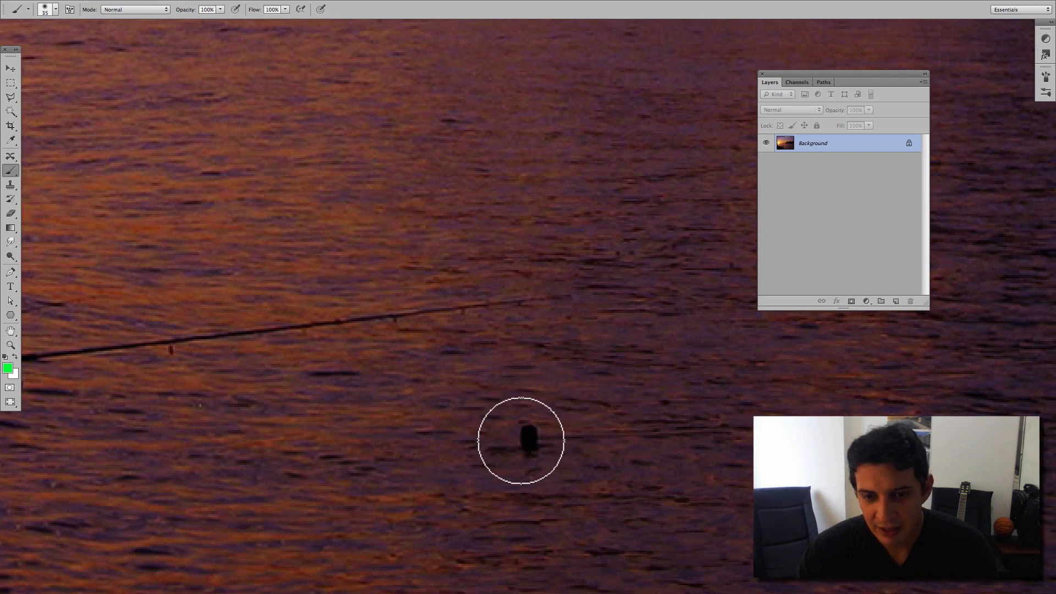
{"action": "left_click", "coordinate": [526, 446]}
{"action": "mouse_move", "coordinate": [530, 449]}
{"action": "left_mouse_down"}
{"action": "mouse_move", "coordinate": [495, 436]}
{"action": "mouse_move", "coordinate": [540, 423]}
{"action": "mouse_move", "coordinate": [542, 434]}
{"action": "mouse_move", "coordinate": [514, 454]}
{"action": "mouse_move", "coordinate": [508, 427]}
{"action": "mouse_move", "coordinate": [533, 409]}
{"action": "mouse_move", "coordinate": [531, 448]}
{"action": "mouse_move", "coordinate": [491, 454]}
{"action": "mouse_move", "coordinate": [496, 433]}
{"action": "mouse_move", "coordinate": [520, 426]}
{"action": "left_mouse_up"}
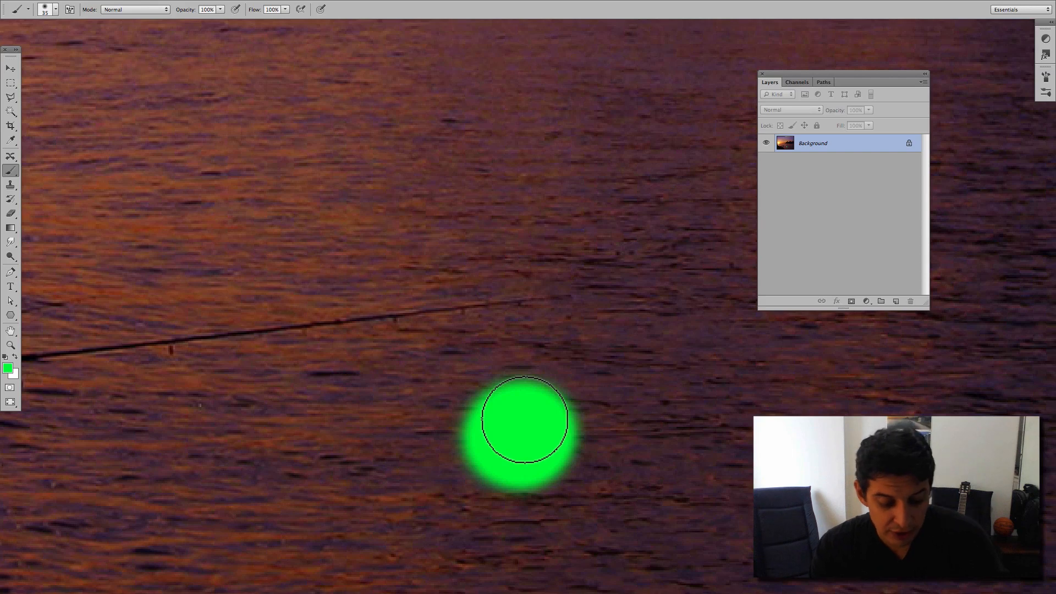
{"action": "key", "text": "ctrl+z"}
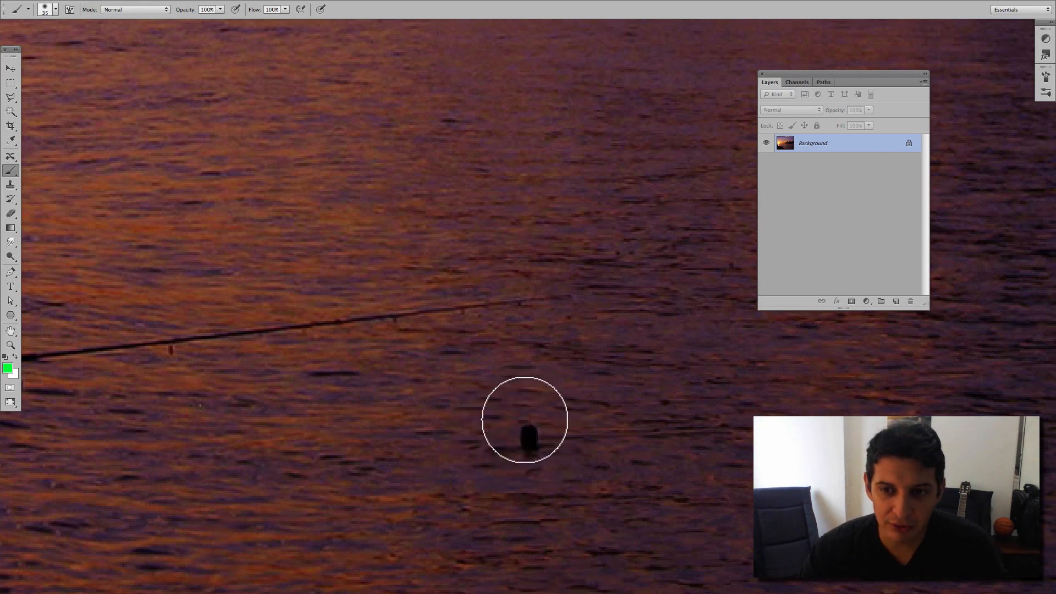
Try painting green over the floating object on a new layer, and delete that layer.
{"action": "left_click", "coordinate": [895, 303]}
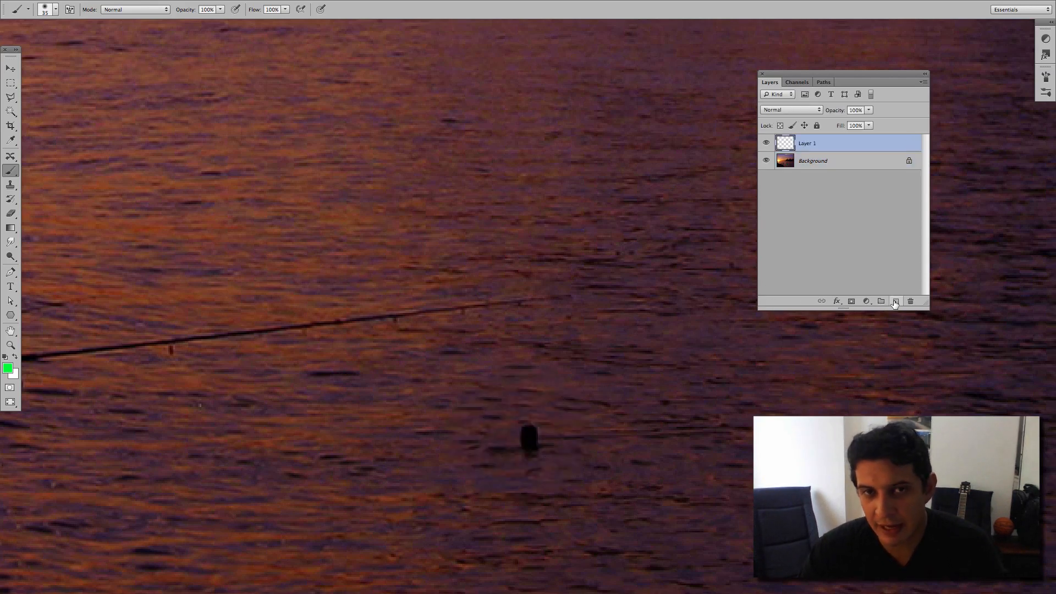
{"action": "mouse_move", "coordinate": [527, 440]}
{"action": "left_mouse_down"}
{"action": "mouse_move", "coordinate": [529, 431]}
{"action": "mouse_move", "coordinate": [523, 451]}
{"action": "mouse_move", "coordinate": [539, 431]}
{"action": "mouse_move", "coordinate": [521, 412]}
{"action": "mouse_move", "coordinate": [509, 436]}
{"action": "mouse_move", "coordinate": [507, 424]}
{"action": "left_mouse_up"}
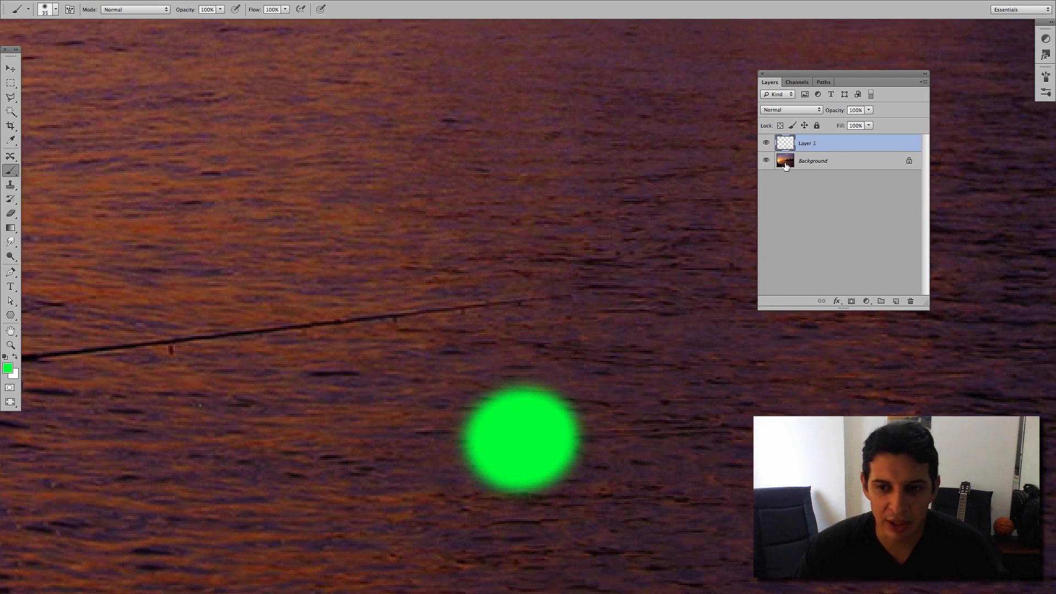
{"action": "left_click", "coordinate": [766, 144]}
{"action": "left_click", "coordinate": [767, 144]}
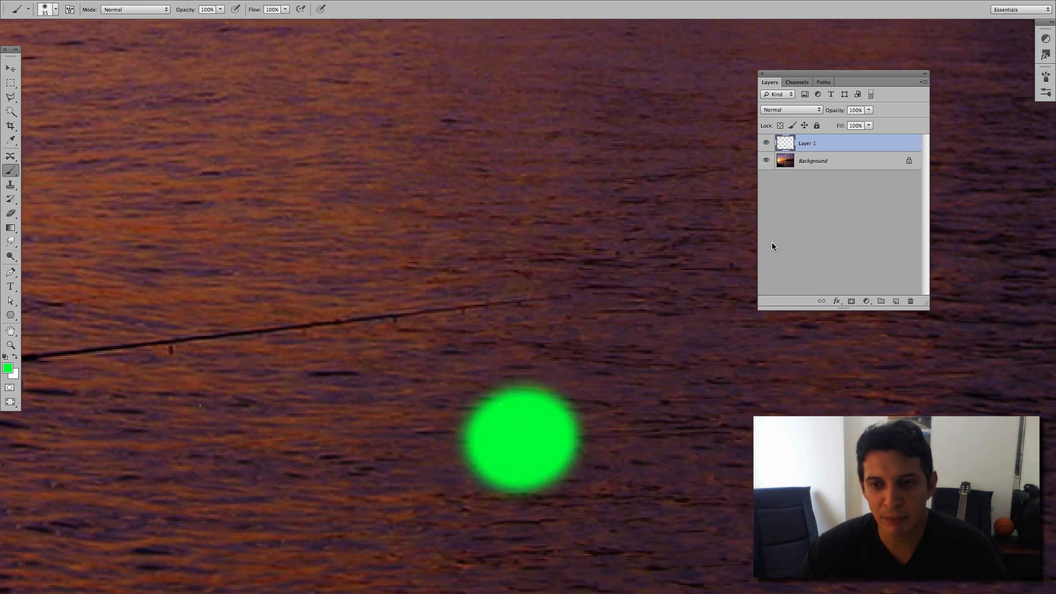
{"action": "left_click", "coordinate": [766, 143]}
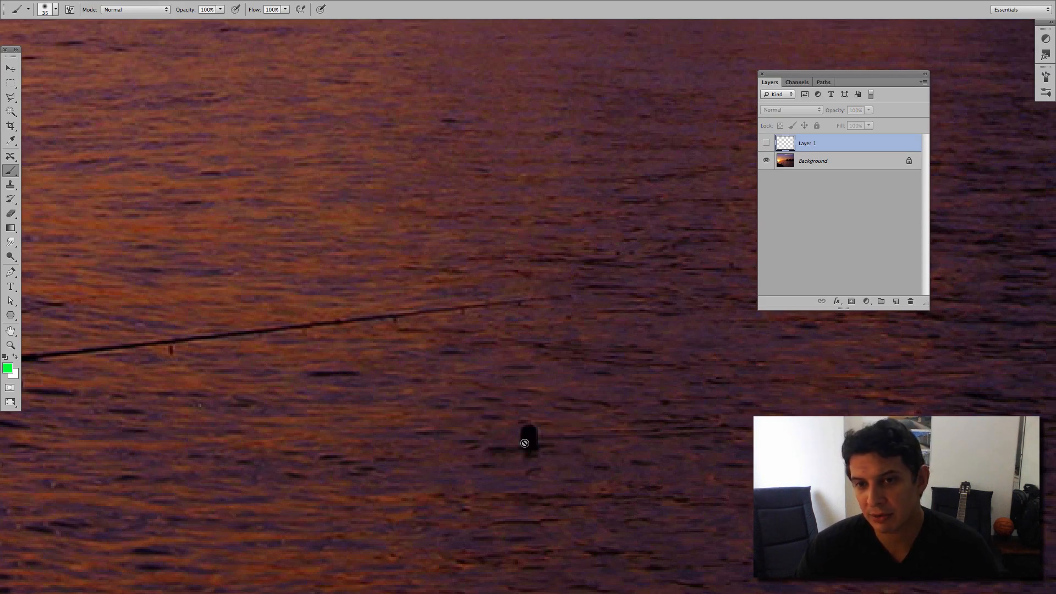
{"action": "left_click_drag", "start_coordinate": [793, 144], "coordinate": [911, 301]}
Choose the Clone Stamp tool and set its brush size to 25 and opacity to 100%.
{"action": "left_click", "coordinate": [11, 187]}
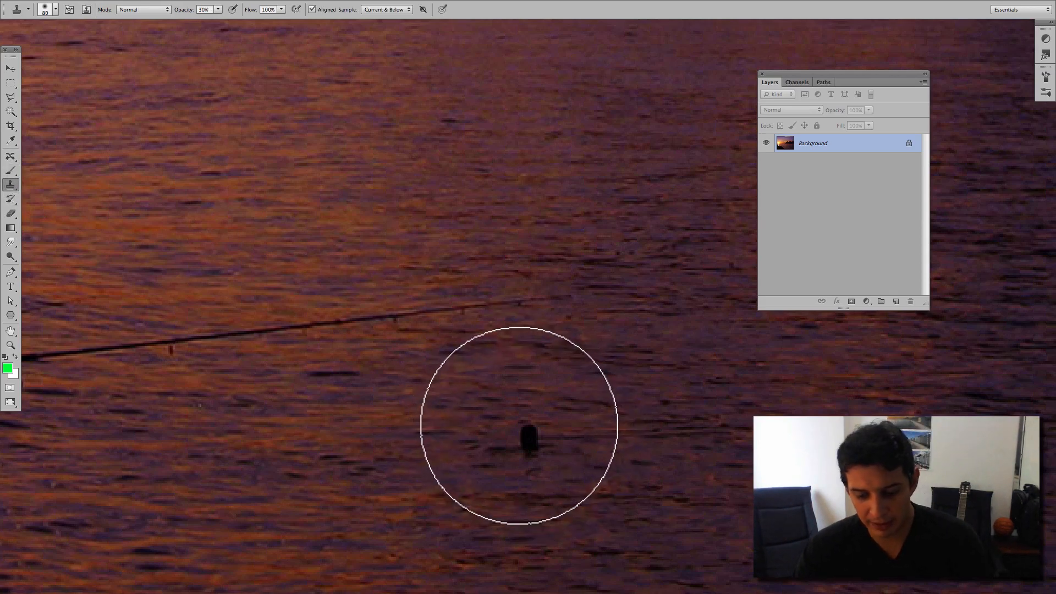
{"action": "key", "text": "bracketleft"}
{"action": "key", "text": "bracketleft"}
{"action": "key", "text": "bracketleft"}
{"action": "key", "text": "bracketleft"}
{"action": "key", "text": "bracketleft"}
{"action": "key", "text": "bracketleft"}
{"action": "key", "text": "bracketleft"}
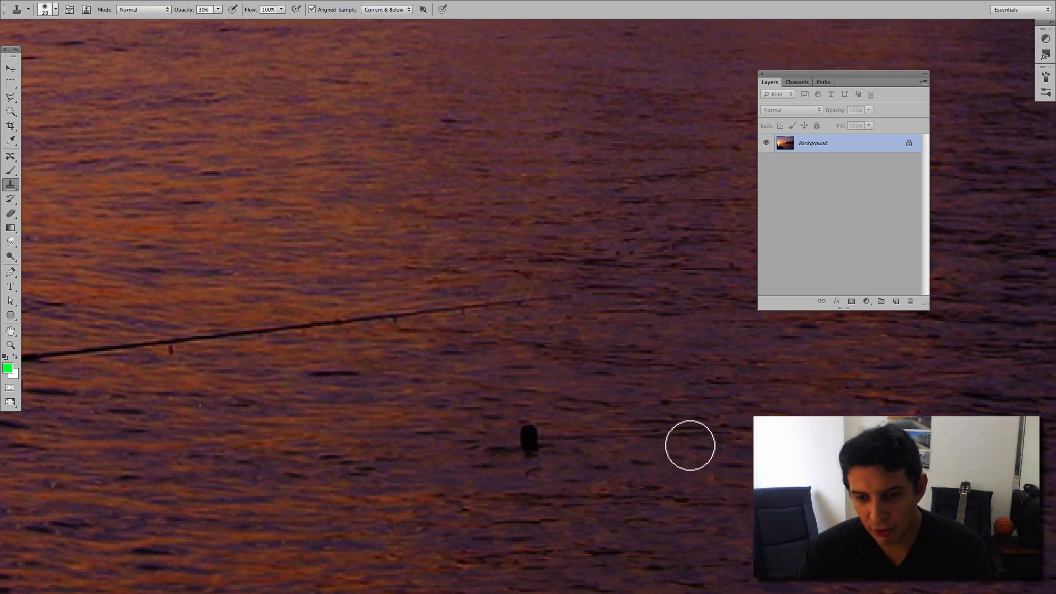
{"action": "key", "text": "bracketright"}
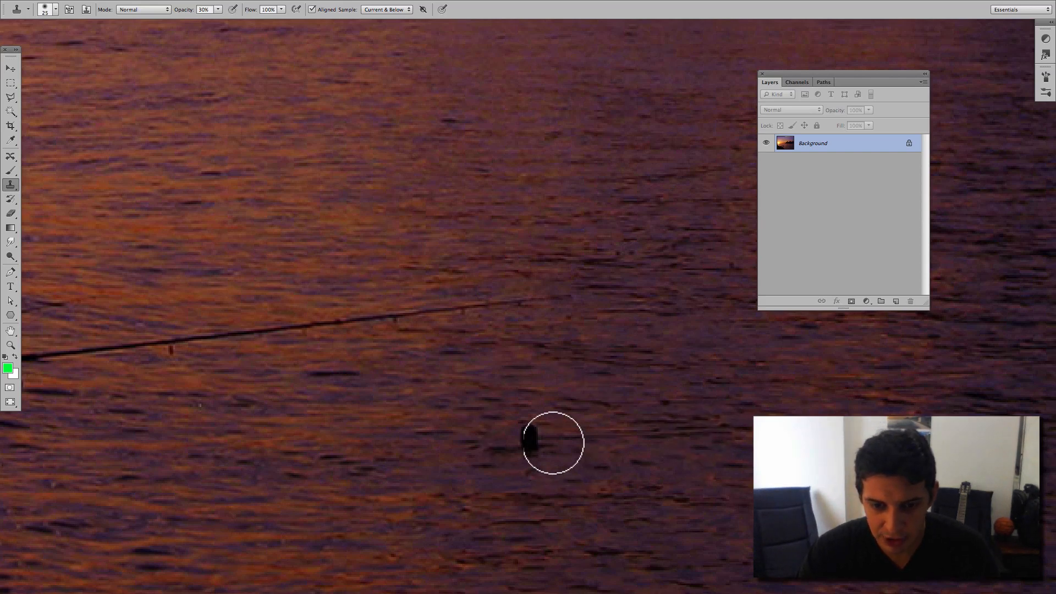
{"action": "key", "text": "0"}
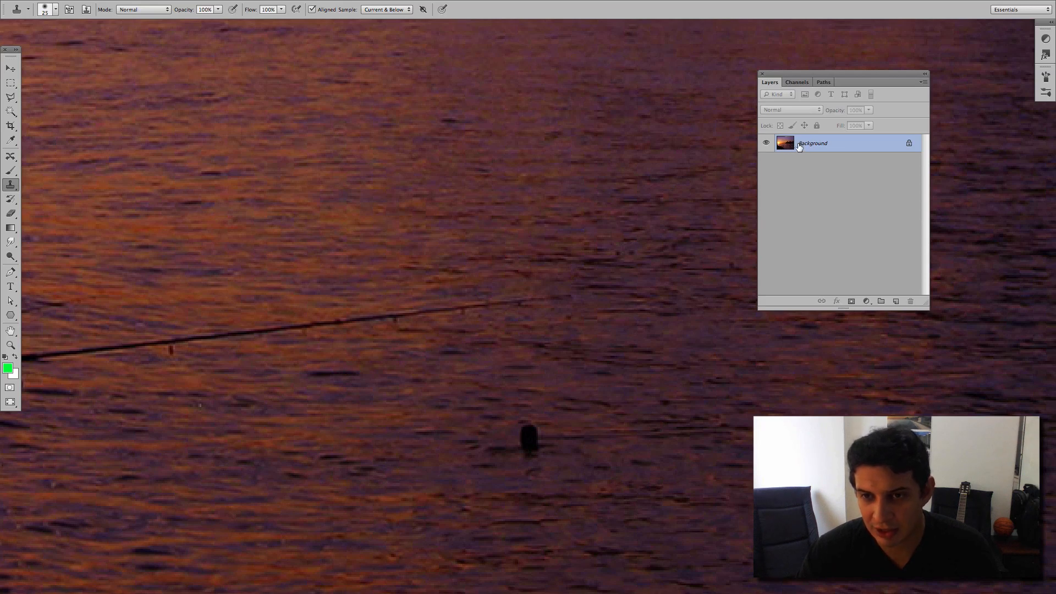
Try cloning nearby water over the floating object directly on the Background layer.
{"action": "left_click", "coordinate": [709, 443], "text": "alt"}
{"action": "mouse_move", "coordinate": [521, 444]}
{"action": "left_mouse_down"}
{"action": "mouse_move", "coordinate": [536, 439]}
{"action": "mouse_move", "coordinate": [517, 443]}
{"action": "left_mouse_up"}
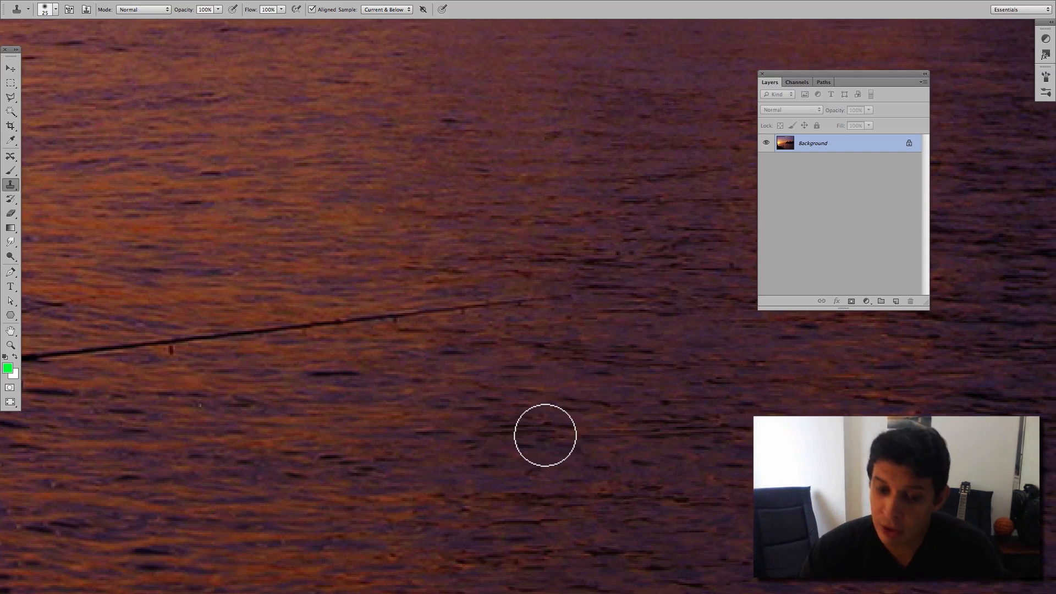
{"action": "left_click", "coordinate": [545, 435]}
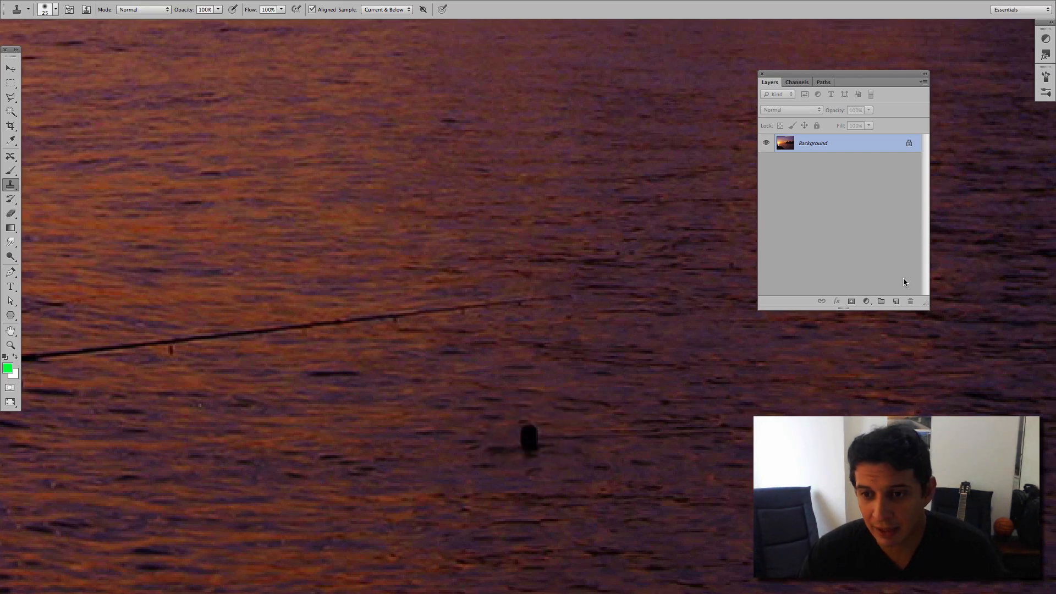
Create a new layer and clone water over the floating object with sampling set to Current & Below.
{"action": "left_click", "coordinate": [896, 302]}
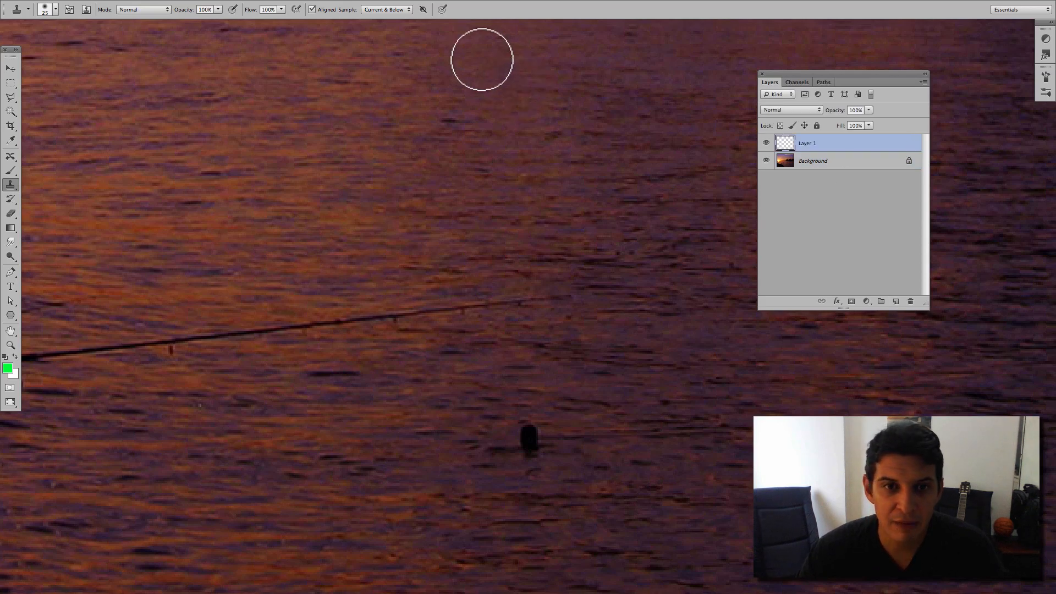
{"action": "left_click", "coordinate": [404, 10]}
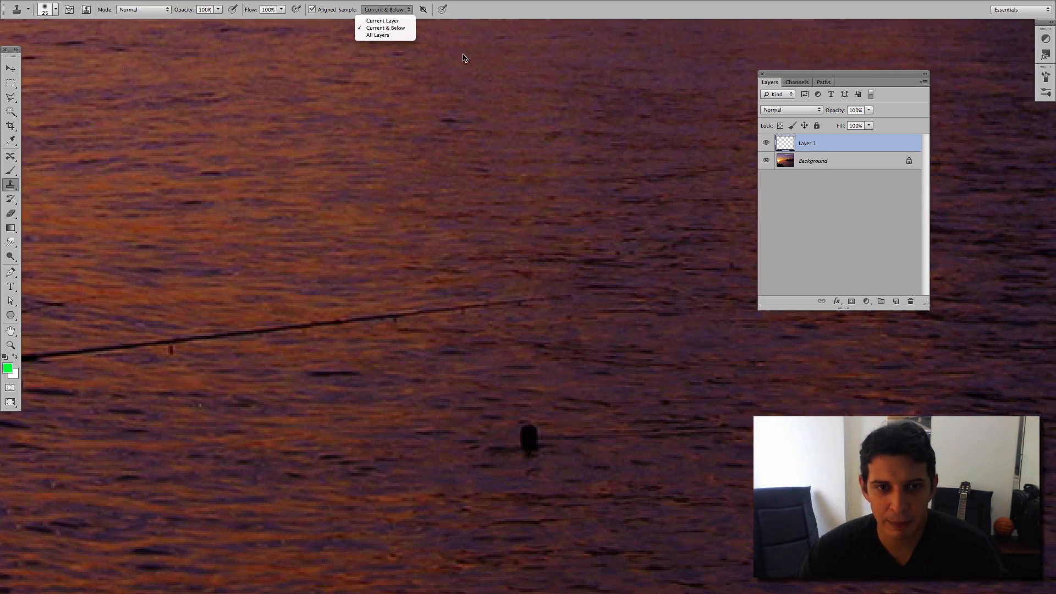
{"action": "left_click", "coordinate": [392, 29]}
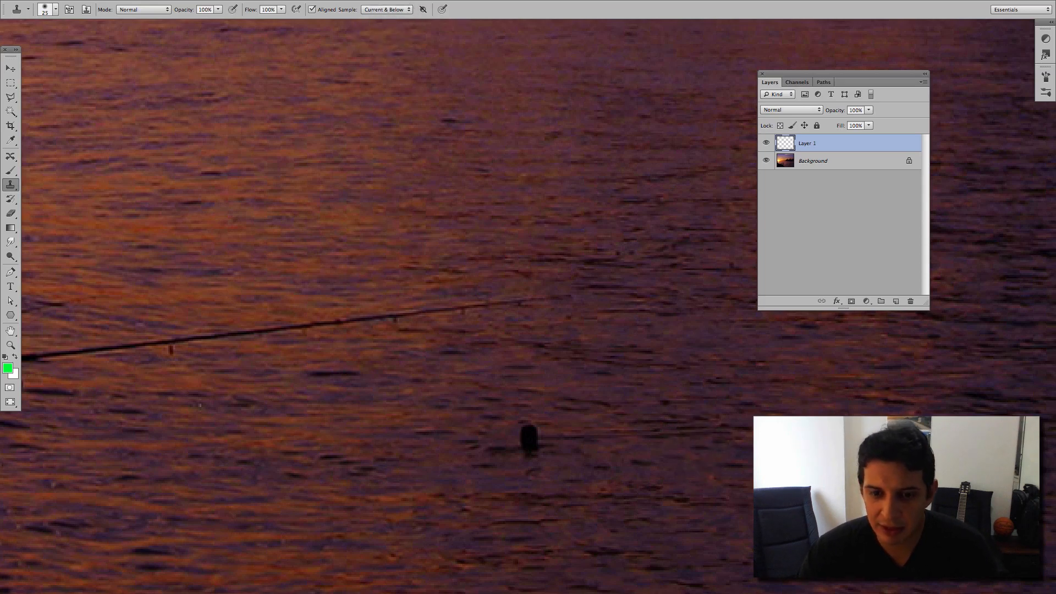
{"action": "mouse_move", "coordinate": [550, 436]}
{"action": "left_mouse_down"}
{"action": "mouse_move", "coordinate": [519, 450]}
{"action": "mouse_move", "coordinate": [564, 435]}
{"action": "mouse_move", "coordinate": [595, 442]}
{"action": "left_mouse_up"}
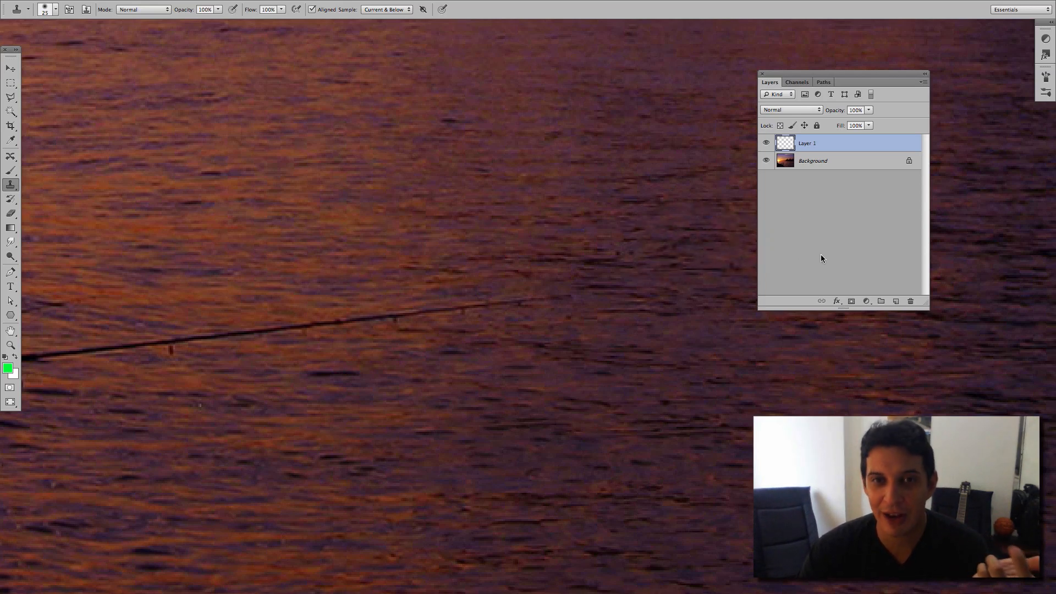
Toggle the retouch layer's visibility and hide the Background layer to examine the cloned patch alone.
{"action": "left_click", "coordinate": [768, 149]}
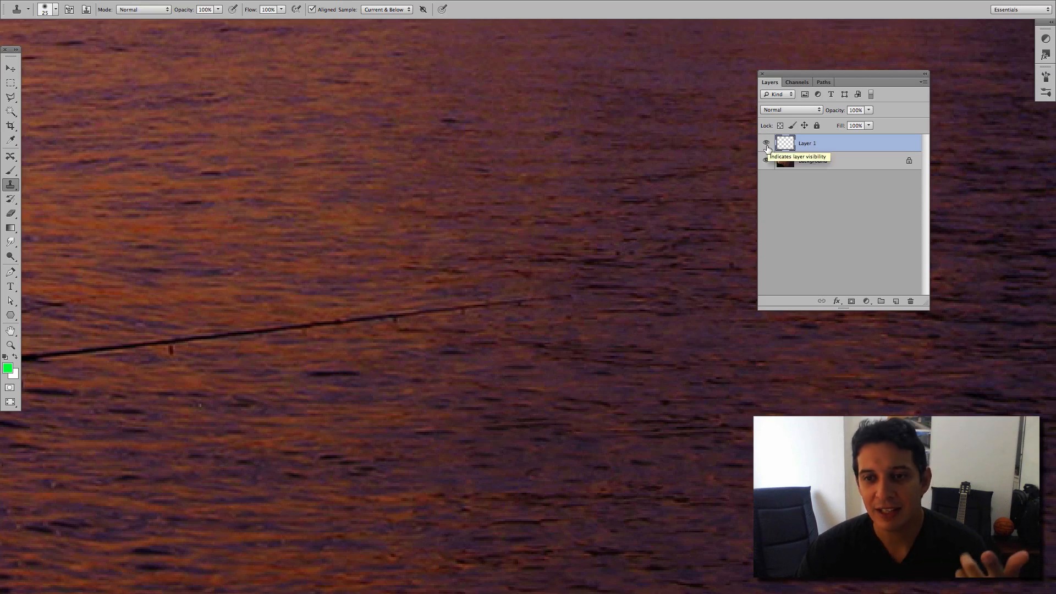
{"action": "left_click", "coordinate": [767, 145]}
{"action": "left_click", "coordinate": [766, 161]}
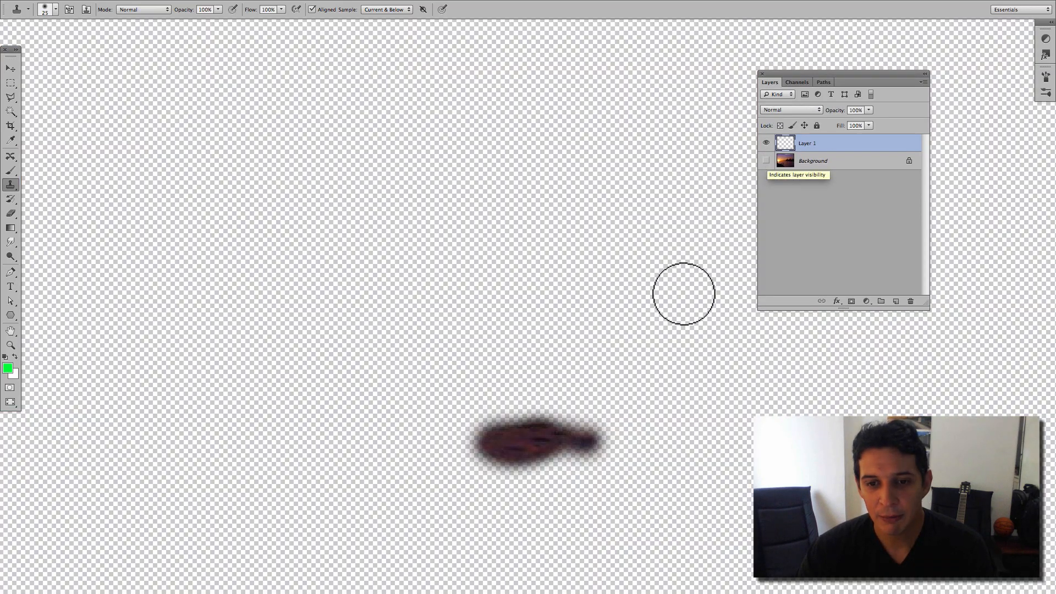
Show the Background layer again and try moving the cloned patch across the water, undoing the move.
{"action": "left_click", "coordinate": [767, 160]}
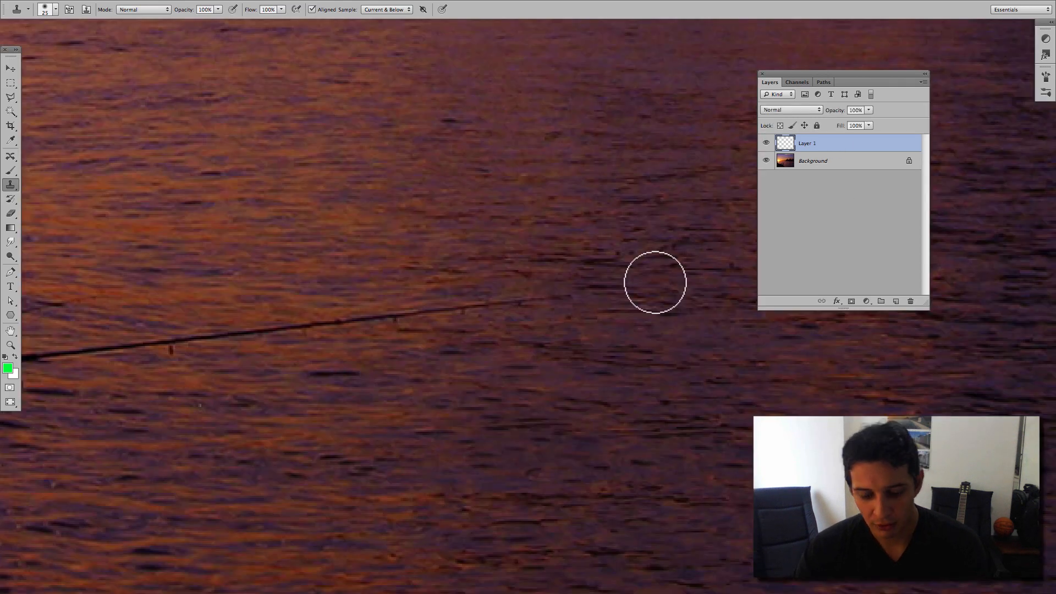
{"action": "key", "text": "v"}
{"action": "mouse_move", "coordinate": [475, 558]}
{"action": "left_mouse_down"}
{"action": "mouse_move", "coordinate": [512, 492]}
{"action": "mouse_move", "coordinate": [438, 420]}
{"action": "mouse_move", "coordinate": [198, 371]}
{"action": "mouse_move", "coordinate": [209, 357]}
{"action": "left_mouse_up"}
{"action": "key", "text": "ctrl+z"}
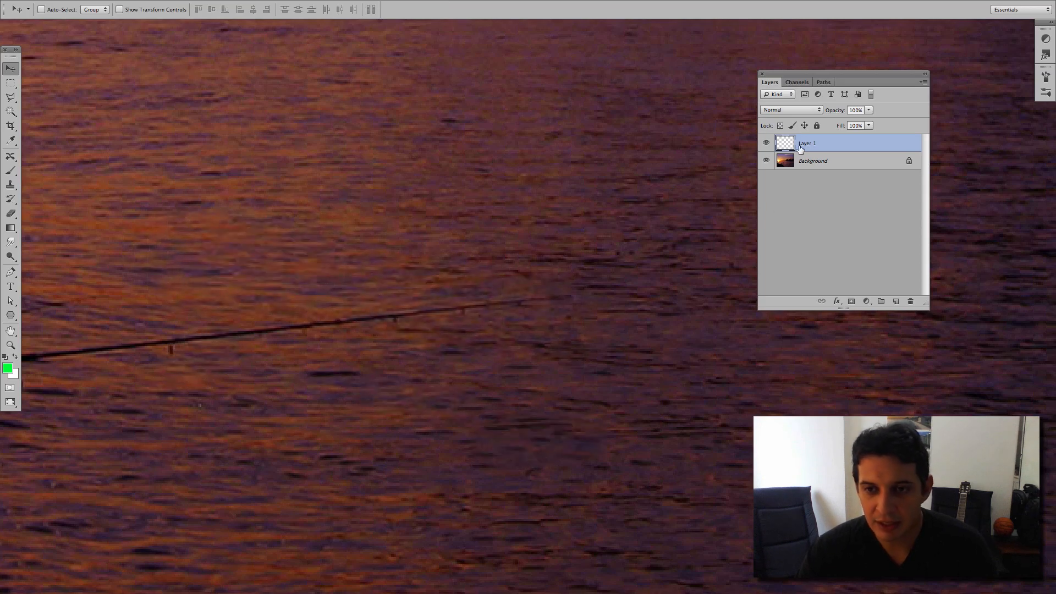
Convert the locked Background layer into a regular layer named Layer 0.
{"action": "key", "text": "super+minus"}
{"action": "key", "text": "super+minus"}
{"action": "key", "text": "super+minus"}
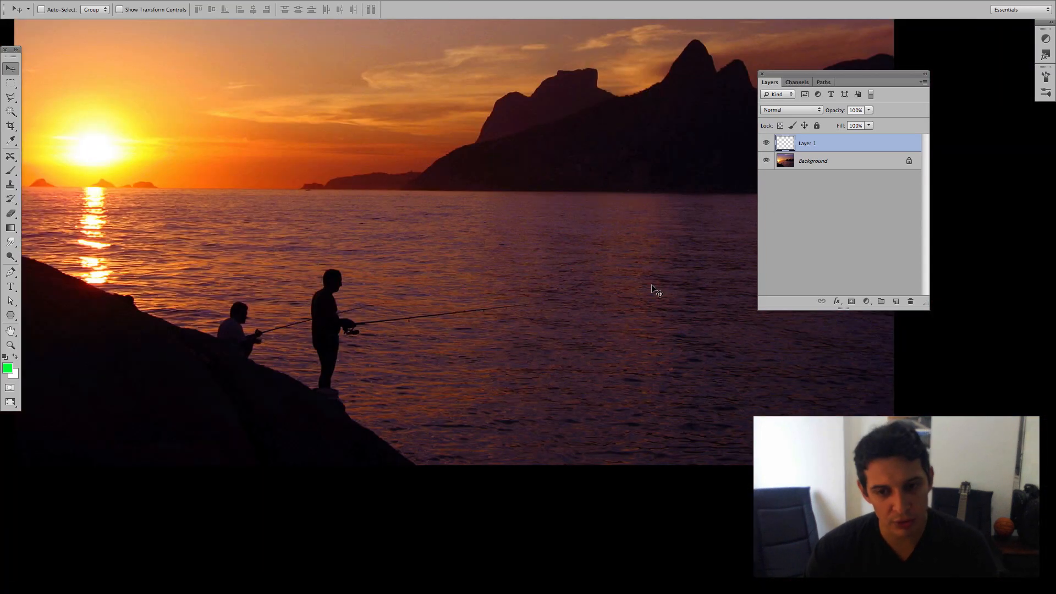
{"action": "left_click_drag", "start_coordinate": [617, 295], "coordinate": [626, 424]}
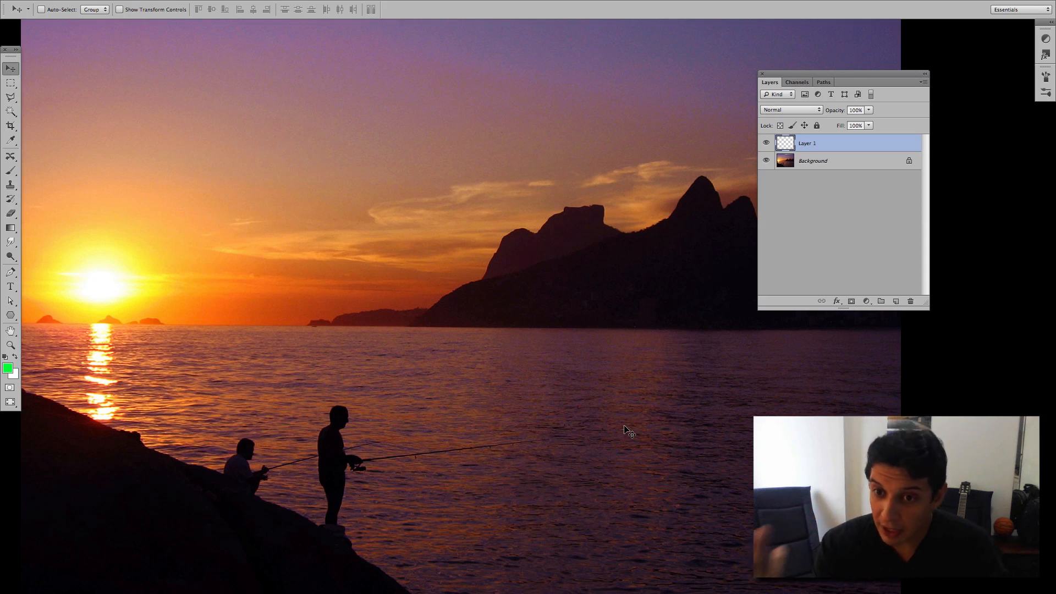
{"action": "left_click", "coordinate": [855, 165]}
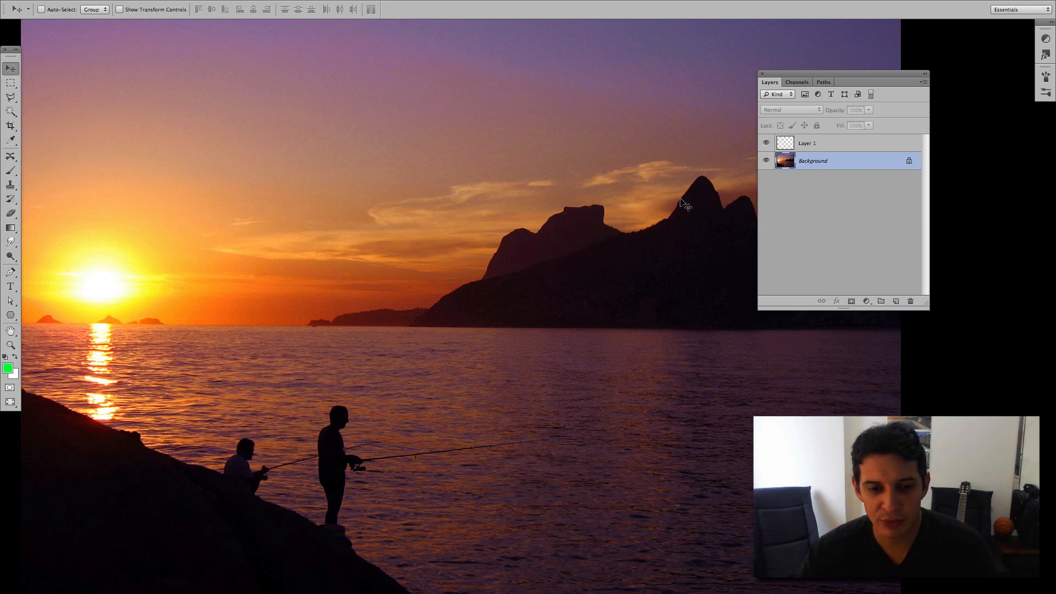
{"action": "double_click", "coordinate": [879, 166]}
{"action": "left_click", "coordinate": [627, 266]}
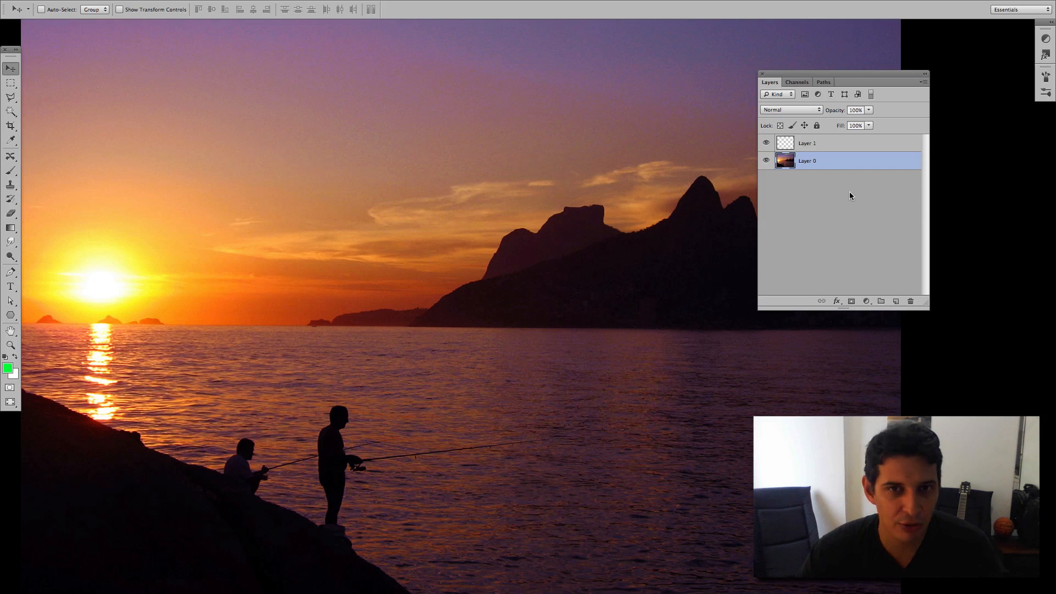
Duplicate Layer 0 and apply the Solarize filter to the copy, comparing it with the original photo.
{"action": "left_click_drag", "start_coordinate": [873, 165], "coordinate": [896, 301]}
{"action": "key", "text": "f"}
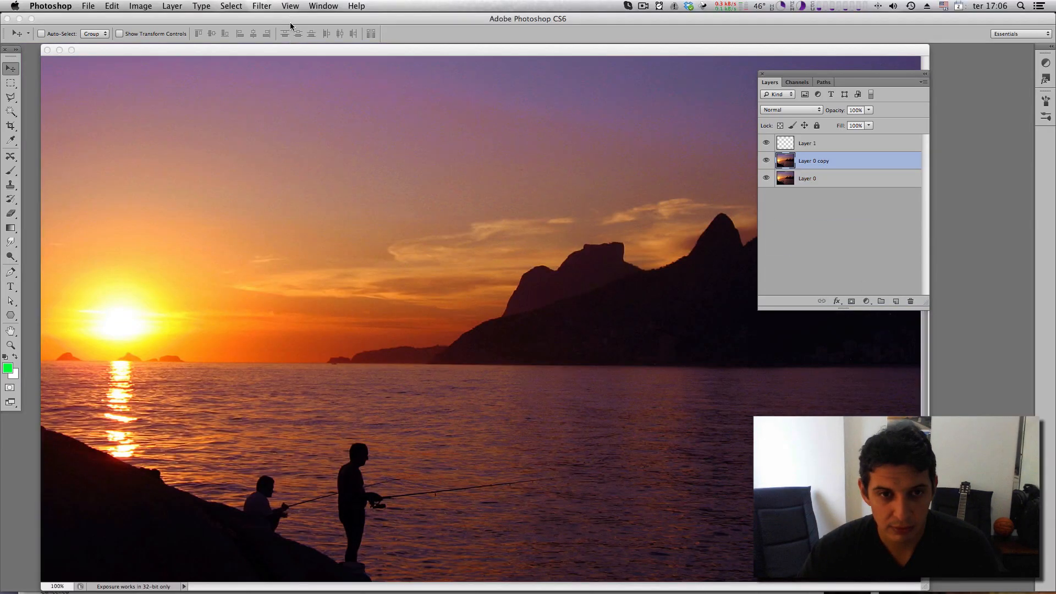
{"action": "left_click", "coordinate": [262, 7]}
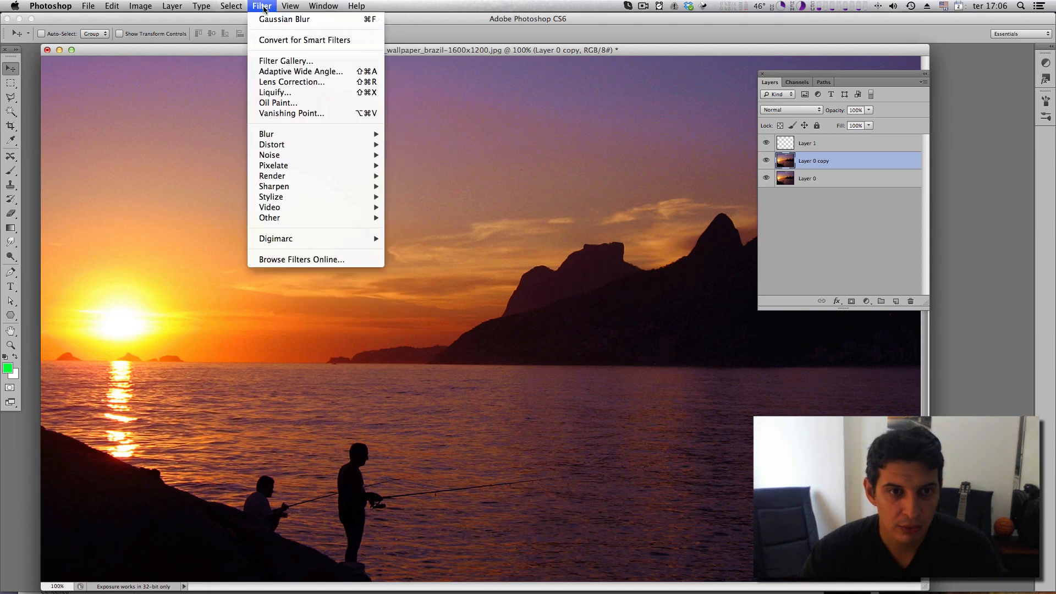
{"action": "mouse_move", "coordinate": [322, 145]}
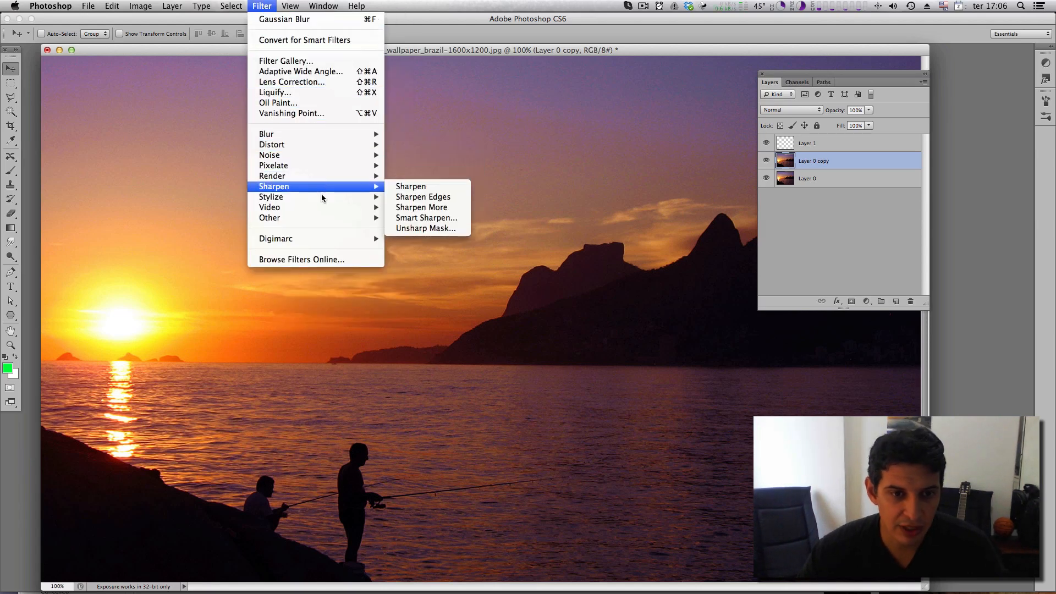
{"action": "mouse_move", "coordinate": [322, 197]}
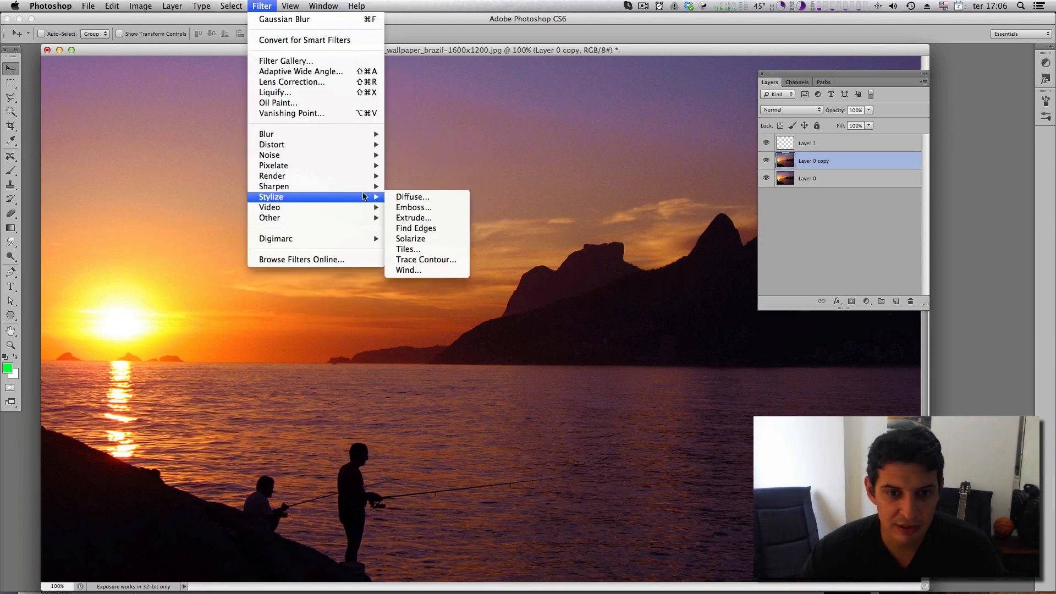
{"action": "left_click", "coordinate": [450, 240]}
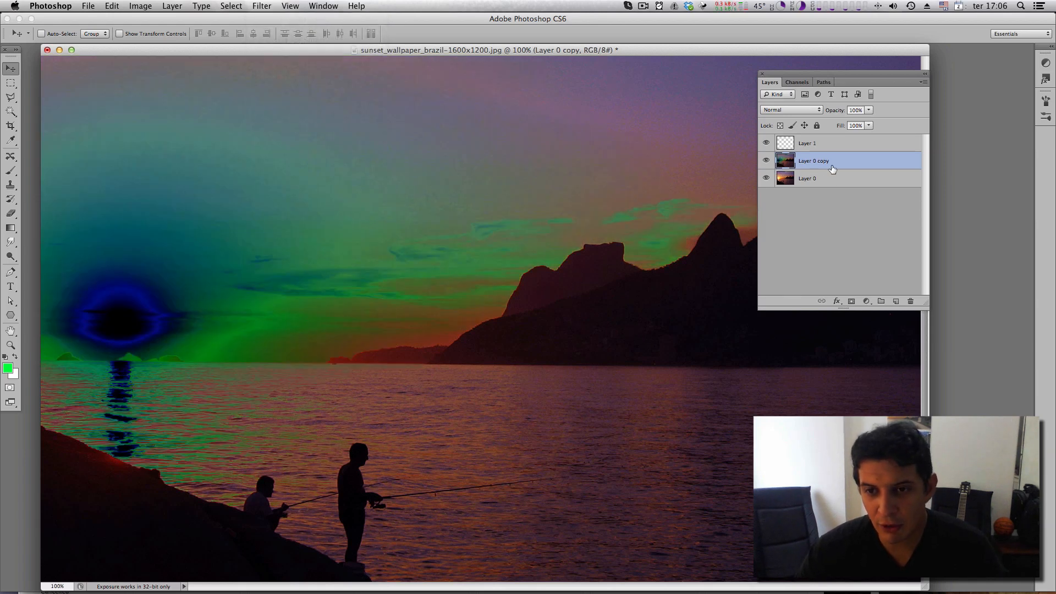
{"action": "left_click", "coordinate": [766, 160]}
{"action": "left_click", "coordinate": [767, 160]}
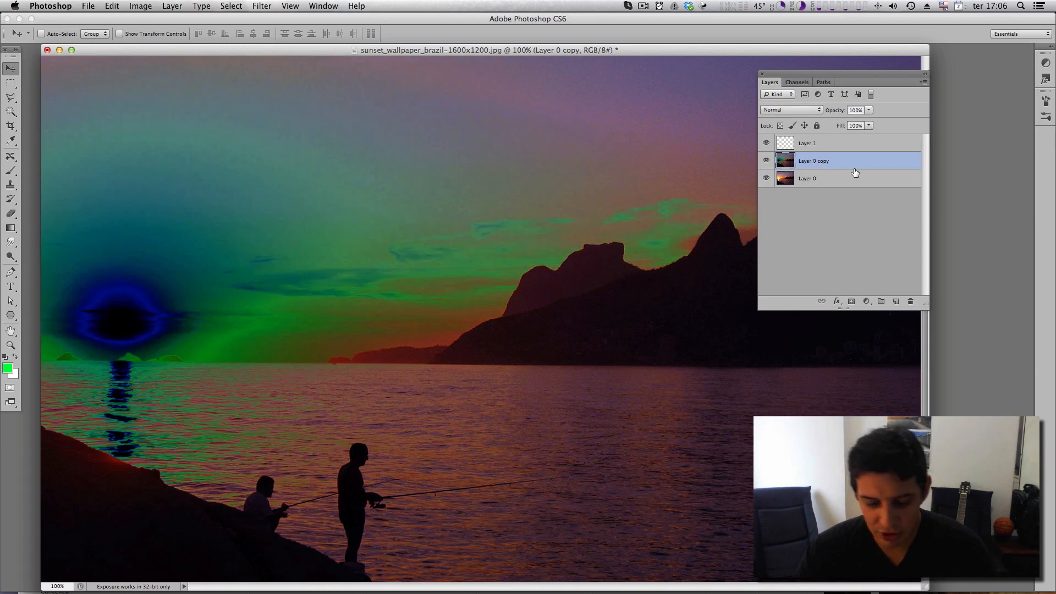
Cycle the solarized copy's blending mode to Overlay and compare the photo with and without it.
{"action": "left_click", "coordinate": [792, 110]}
{"action": "left_click", "coordinate": [799, 116]}
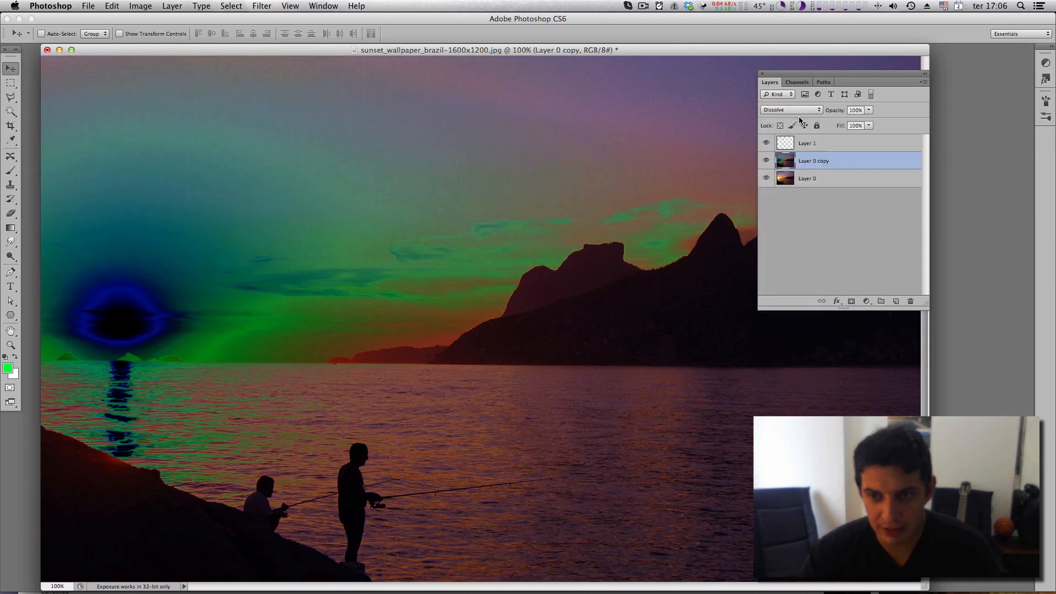
{"action": "key", "text": "Down"}
{"action": "key", "text": "Down"}
{"action": "key", "text": "Down"}
{"action": "key", "text": "Down"}
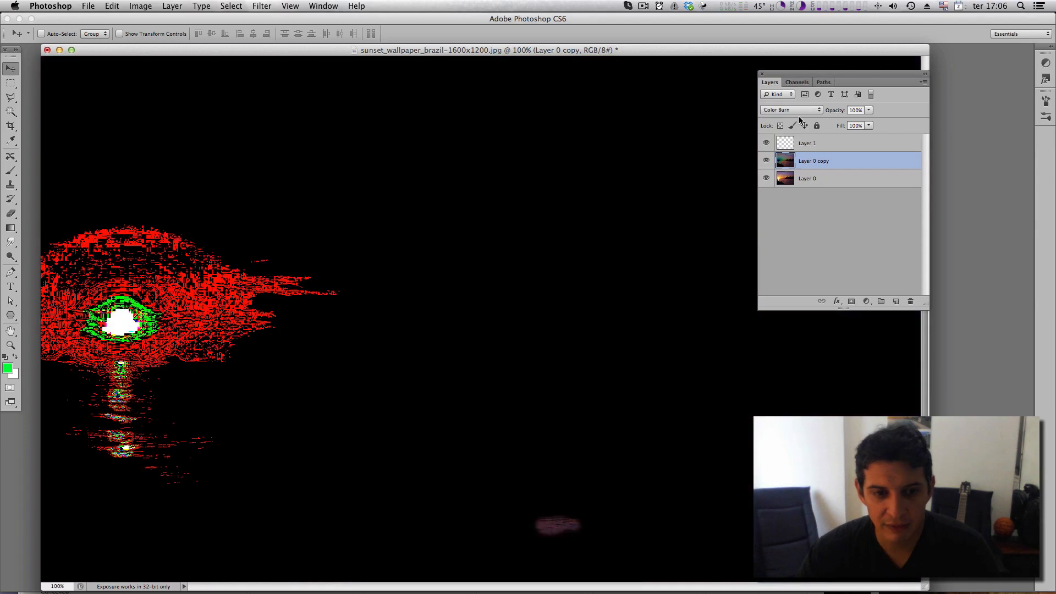
{"action": "key", "text": "Down"}
{"action": "key", "text": "Down"}
{"action": "key", "text": "Down"}
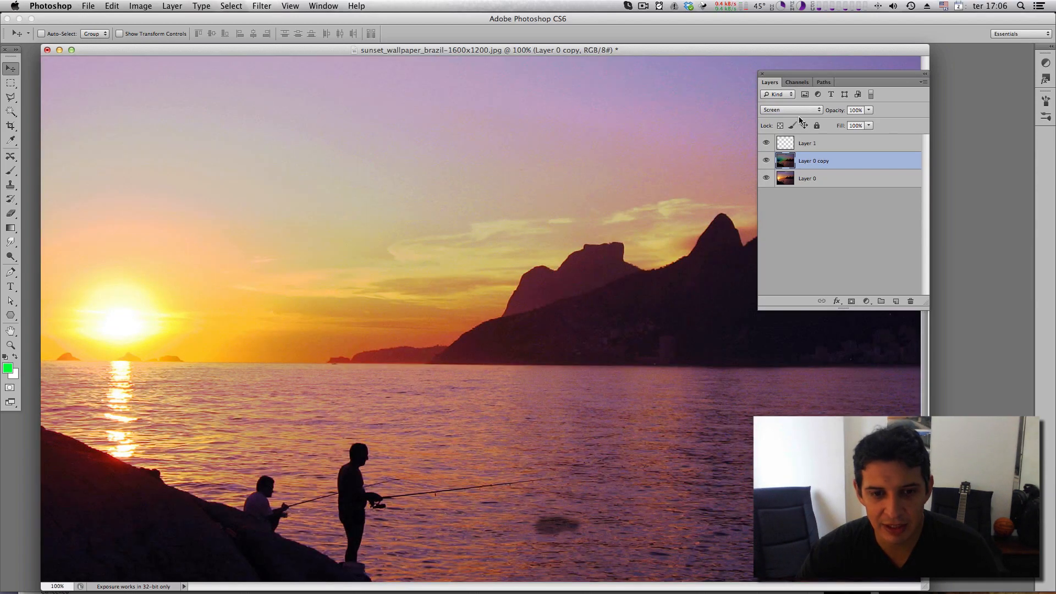
{"action": "key", "text": "Down"}
{"action": "key", "text": "Down"}
{"action": "key", "text": "Down"}
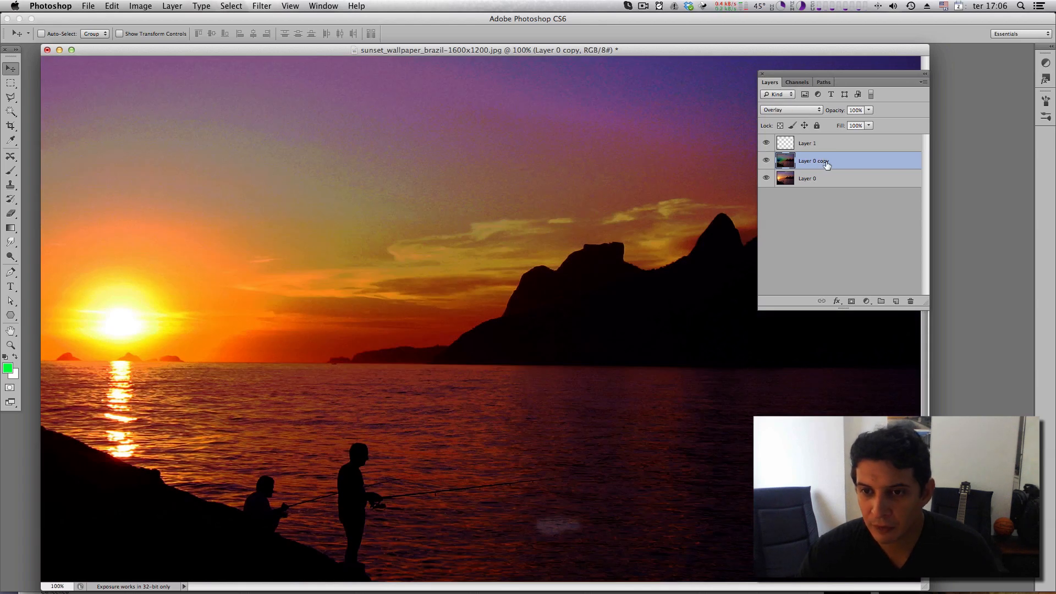
{"action": "left_click", "coordinate": [766, 161]}
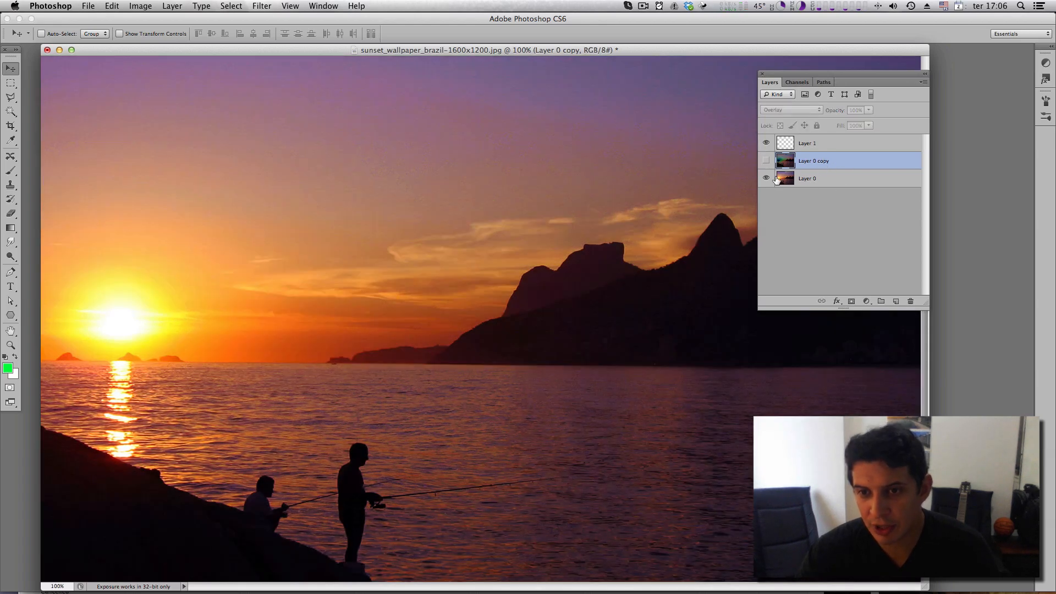
{"action": "left_click", "coordinate": [767, 161]}
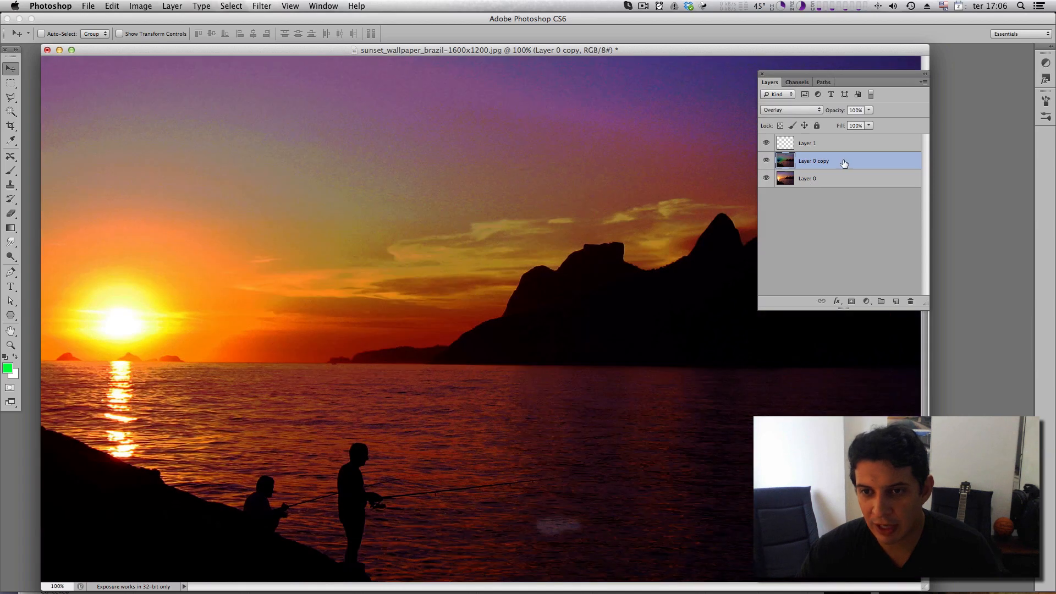
Move Layer 0 copy above Layer 1 and compare the image with the copy hidden and shown.
{"action": "left_click_drag", "start_coordinate": [842, 160], "coordinate": [850, 142]}
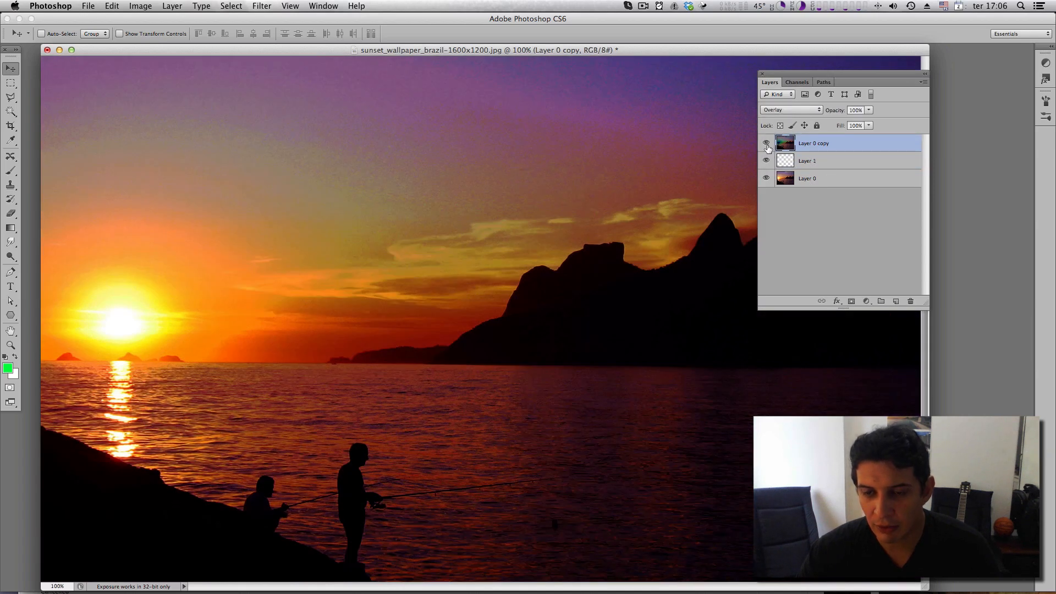
{"action": "left_click", "coordinate": [831, 179]}
{"action": "left_click", "coordinate": [817, 163]}
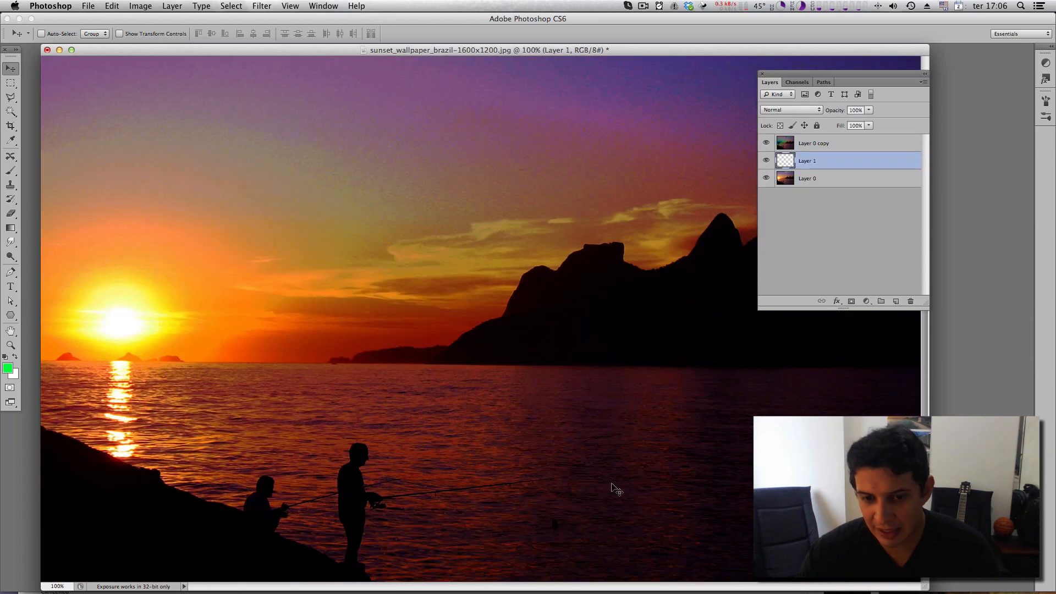
{"action": "left_click", "coordinate": [766, 143]}
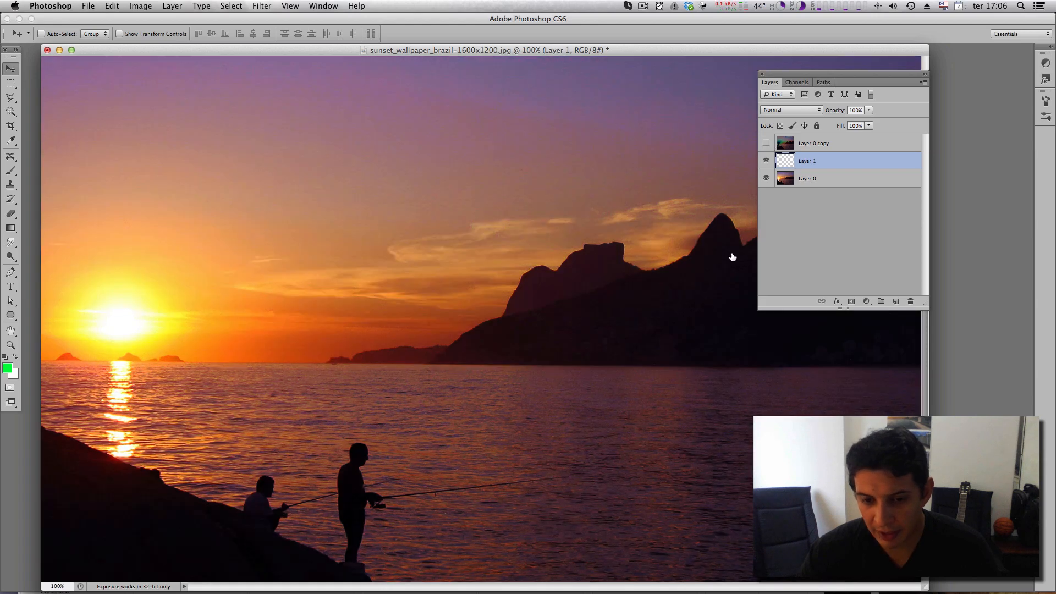
{"action": "left_click", "coordinate": [766, 143]}
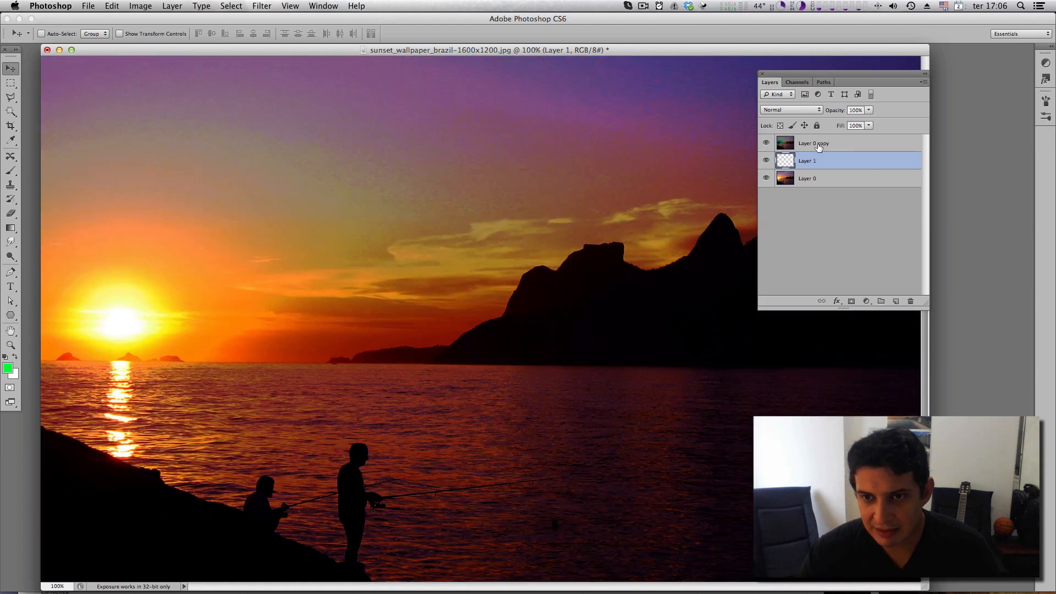
{"action": "left_click", "coordinate": [819, 145]}
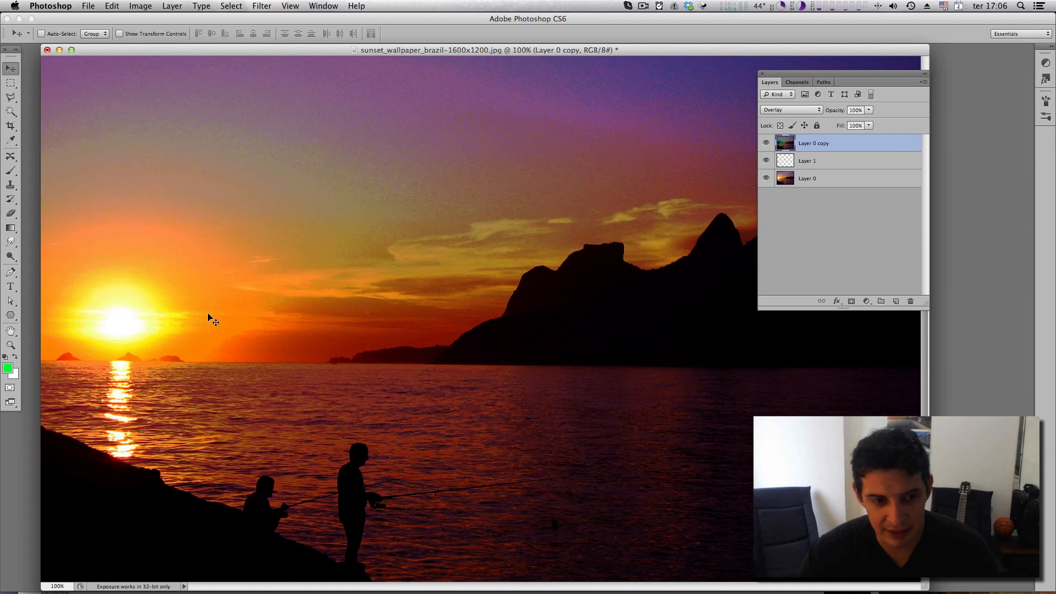
Hide Layer 0 copy and Layer 1, and delete both layers so only Layer 0 is left.
{"action": "left_click", "coordinate": [766, 144]}
{"action": "left_click", "coordinate": [766, 161]}
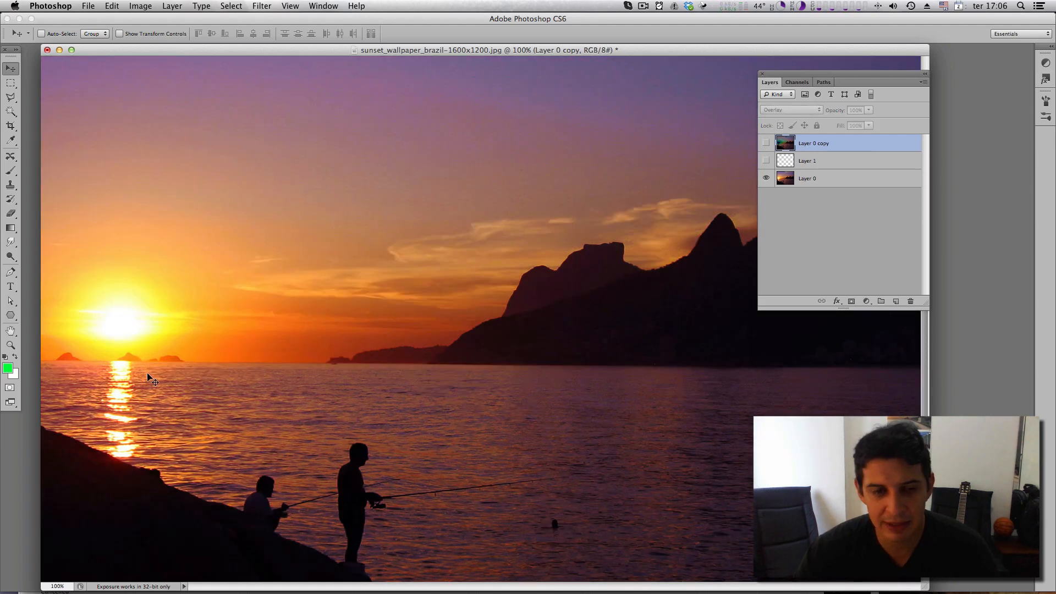
{"action": "left_click", "coordinate": [855, 166], "text": "shift"}
{"action": "left_click_drag", "start_coordinate": [871, 157], "coordinate": [910, 301]}
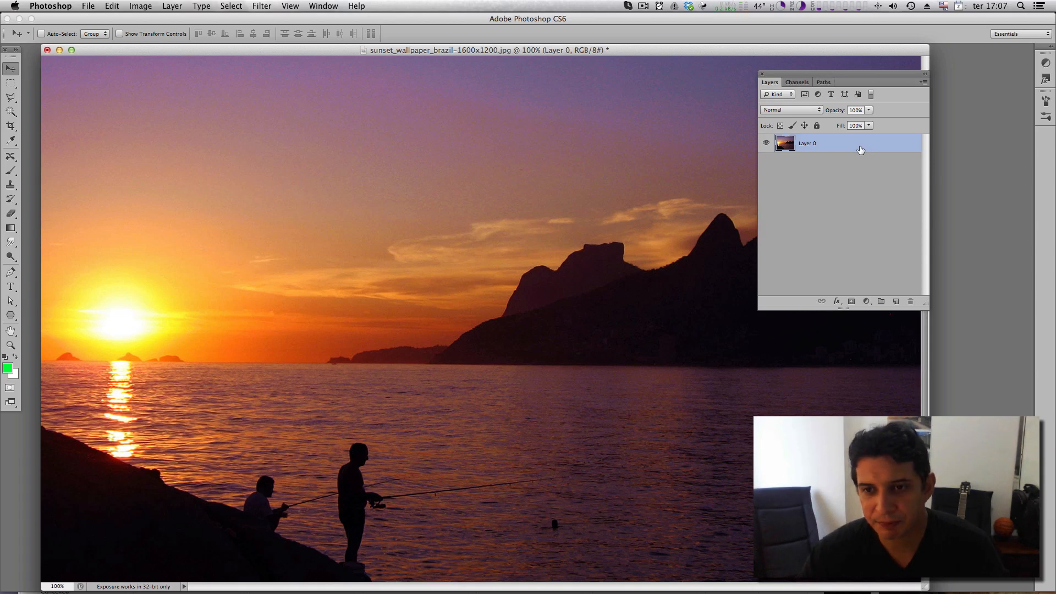
Convert Layer 0 for smart filters and apply the Solarize filter to it.
{"action": "left_click", "coordinate": [268, 7]}
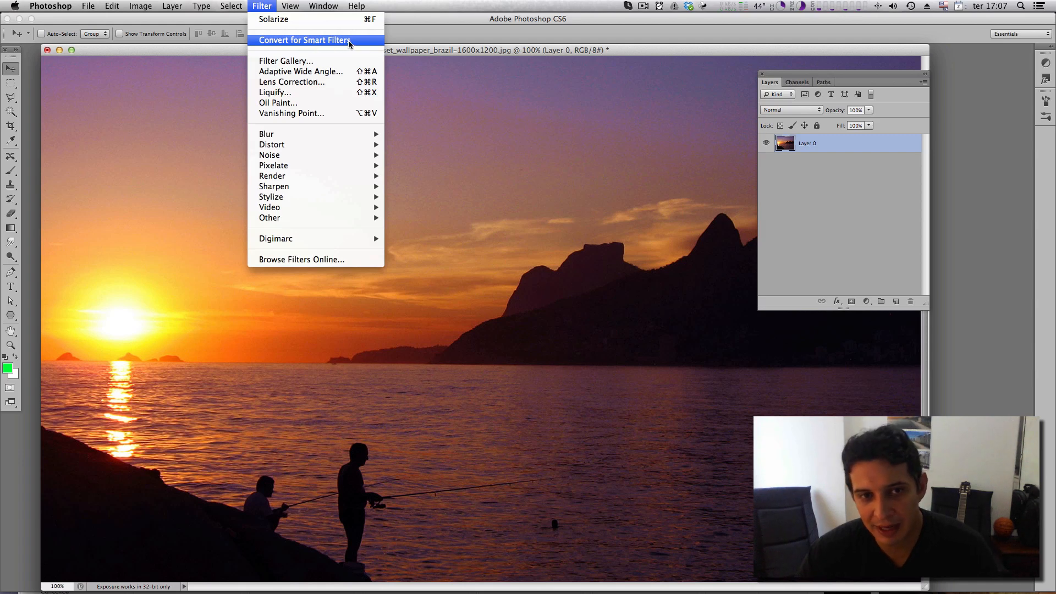
{"action": "left_click", "coordinate": [312, 40]}
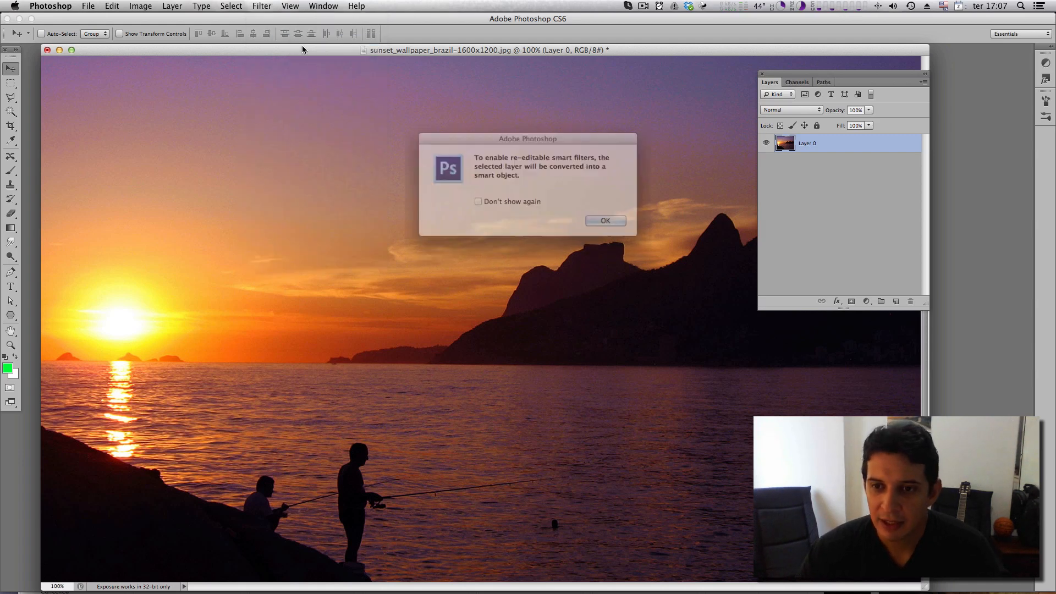
{"action": "left_click", "coordinate": [610, 224]}
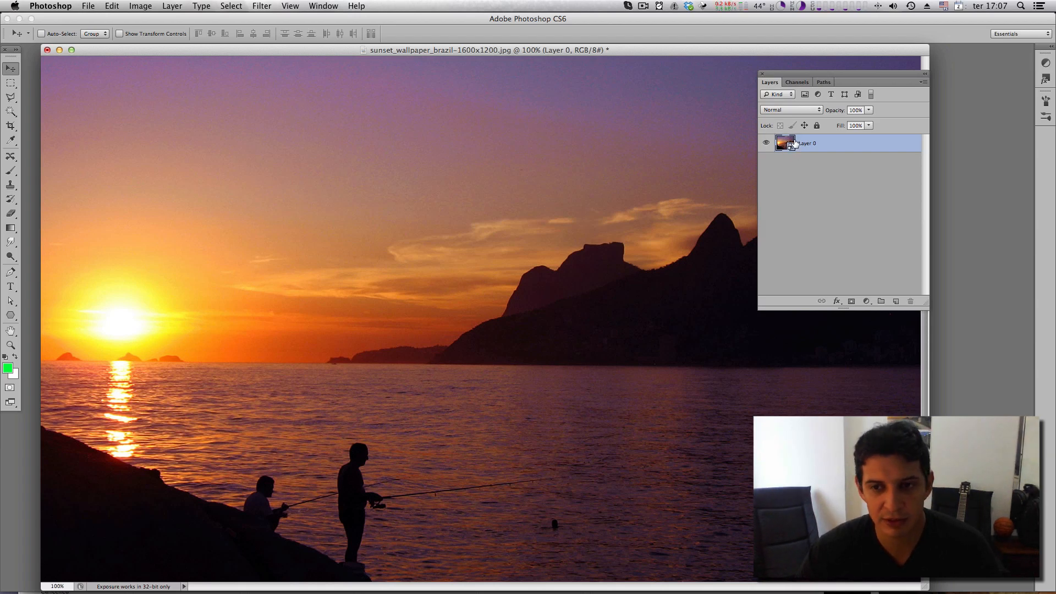
{"action": "left_click", "coordinate": [261, 7]}
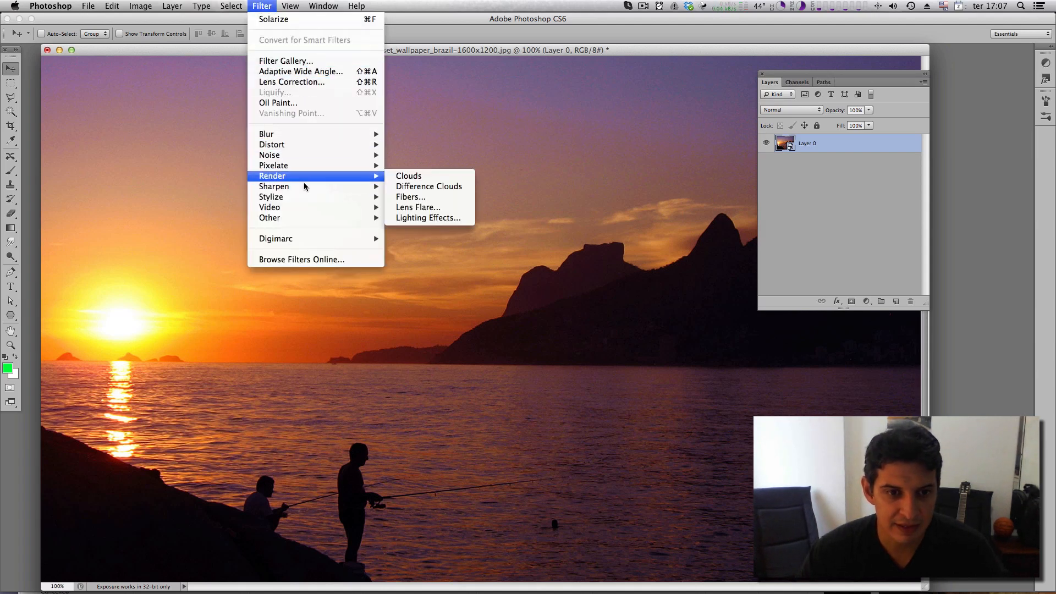
{"action": "mouse_move", "coordinate": [305, 198]}
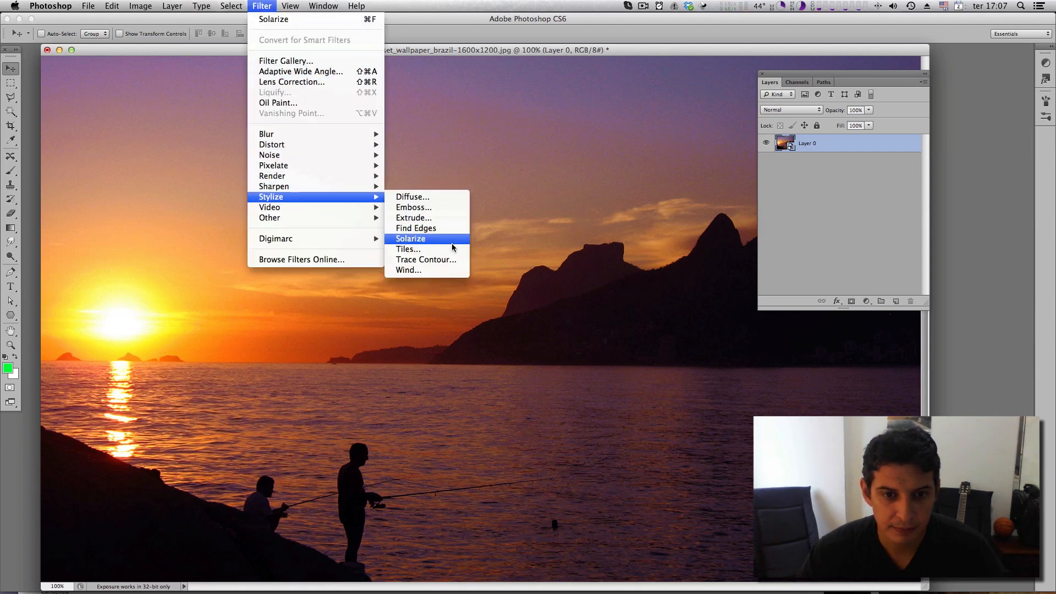
{"action": "left_click", "coordinate": [412, 238]}
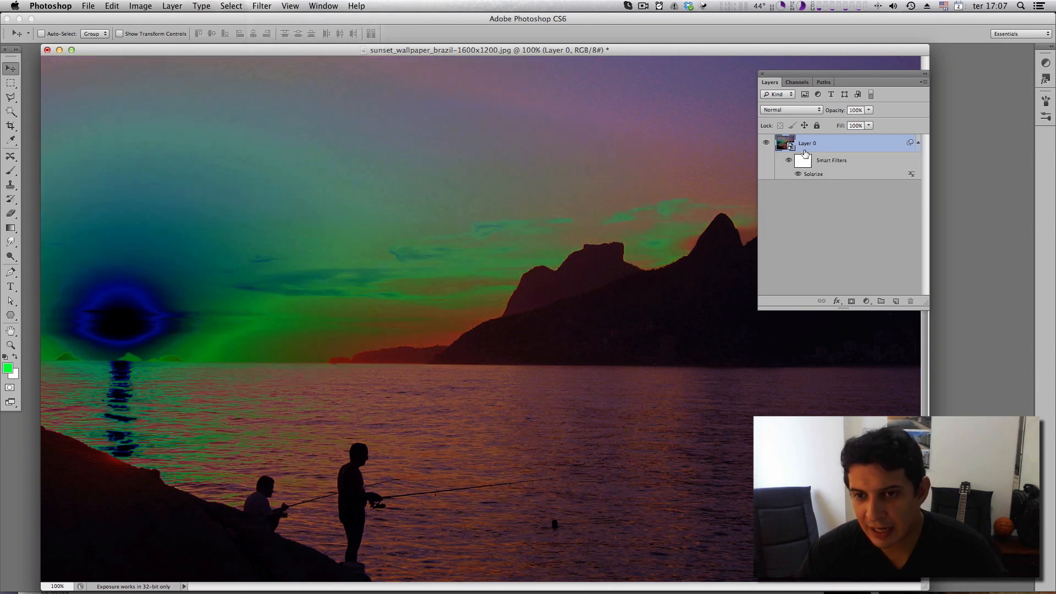
Toggle the visibility of Layer 0's smart filters to compare the photo with and without the Solarize effect.
{"action": "left_click", "coordinate": [789, 162]}
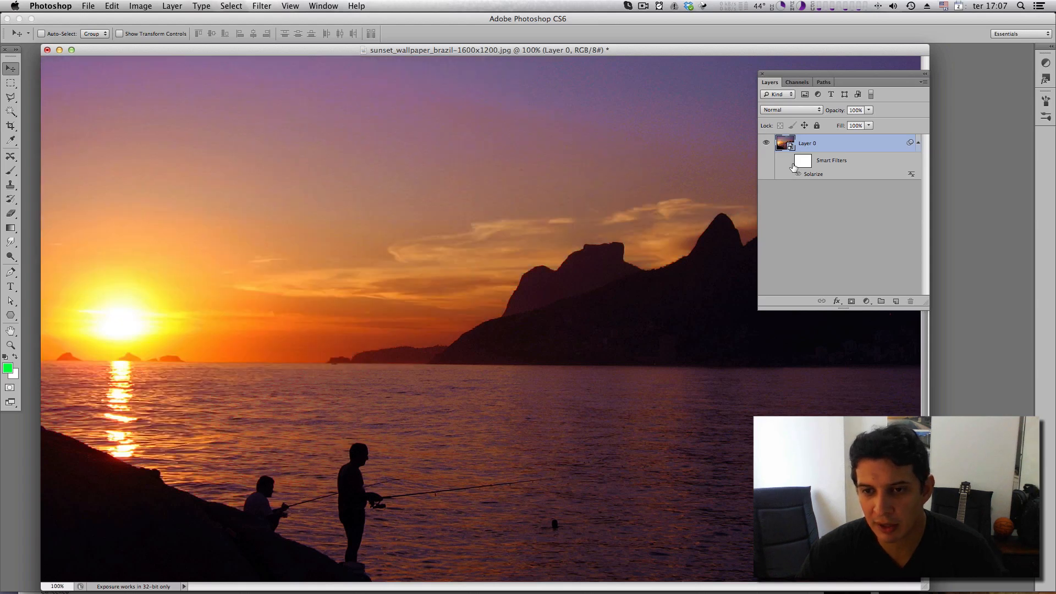
{"action": "left_click", "coordinate": [789, 162]}
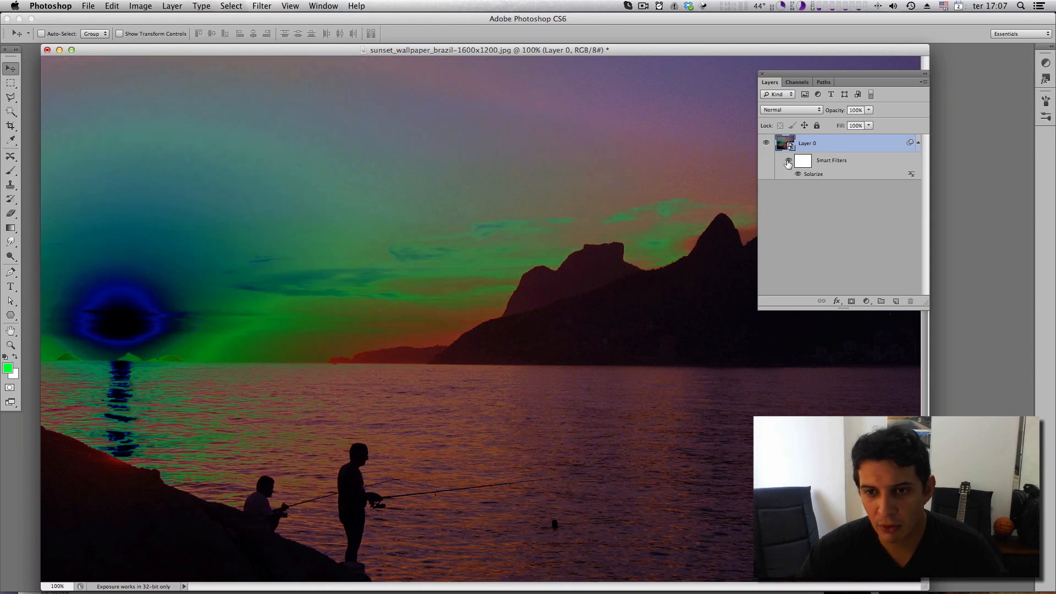
{"action": "left_click", "coordinate": [789, 162]}
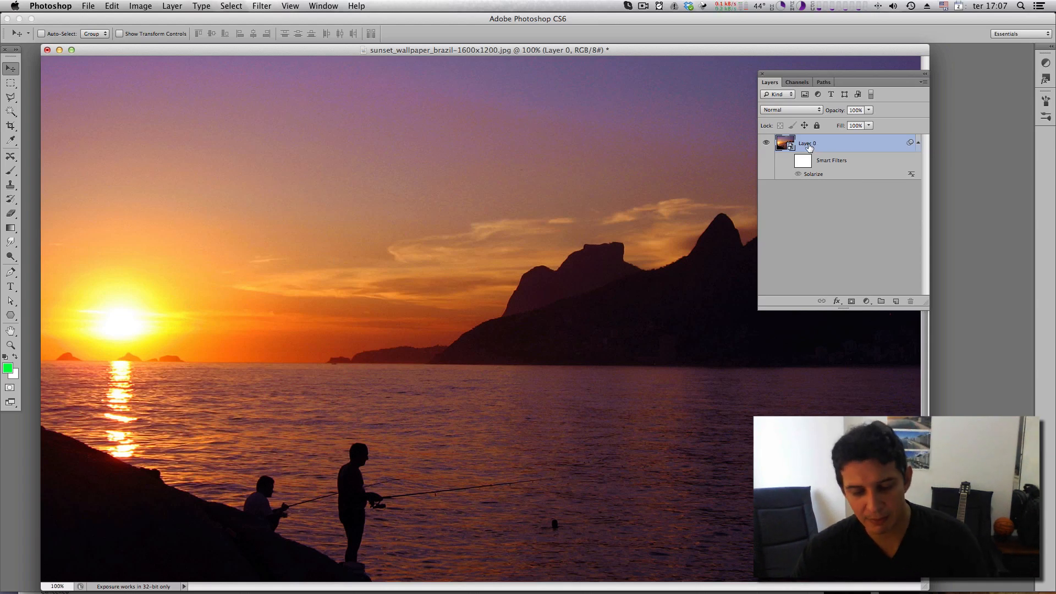
{"action": "left_click", "coordinate": [789, 160]}
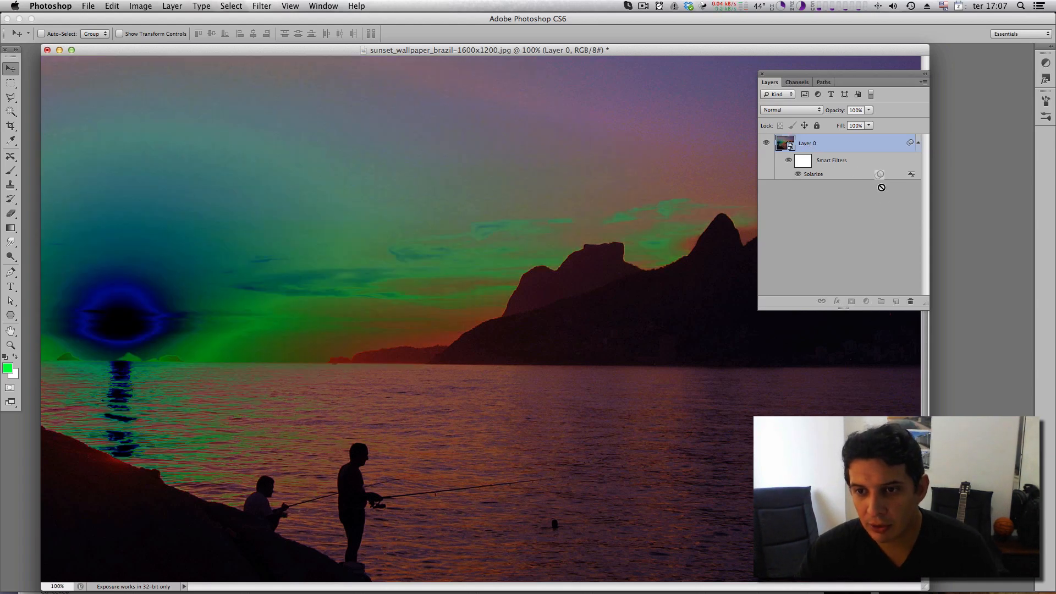
Delete the smart filters from Layer 0 and step back through the history until it is an ordinary unfiltered layer again.
{"action": "left_click_drag", "start_coordinate": [881, 187], "coordinate": [910, 301]}
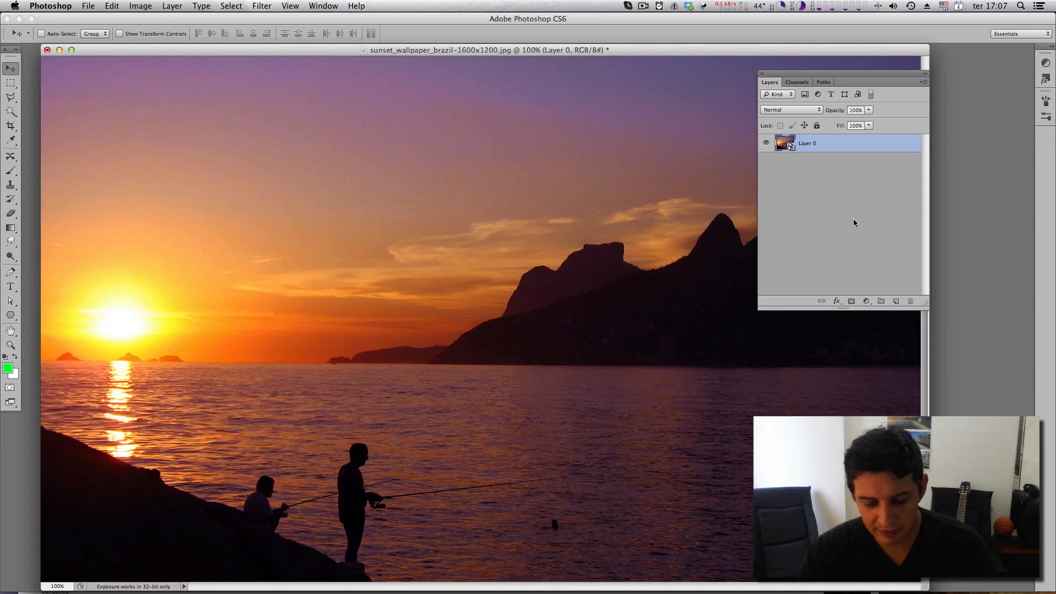
{"action": "key", "text": "super+alt+z"}
{"action": "key", "text": "super+alt+z"}
{"action": "key", "text": "super+shift+z"}
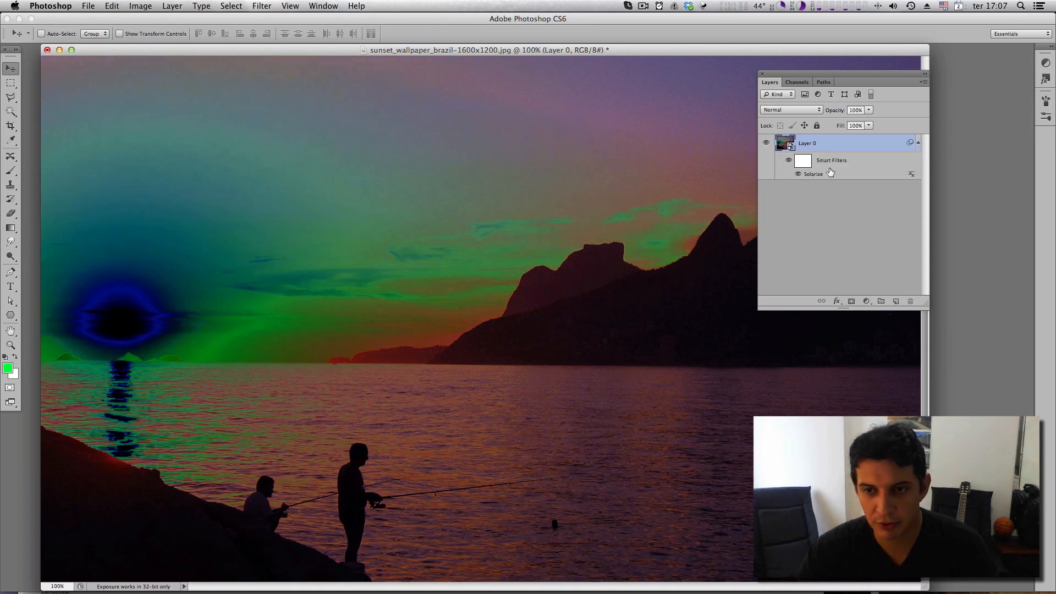
{"action": "key", "text": "super+shift+z"}
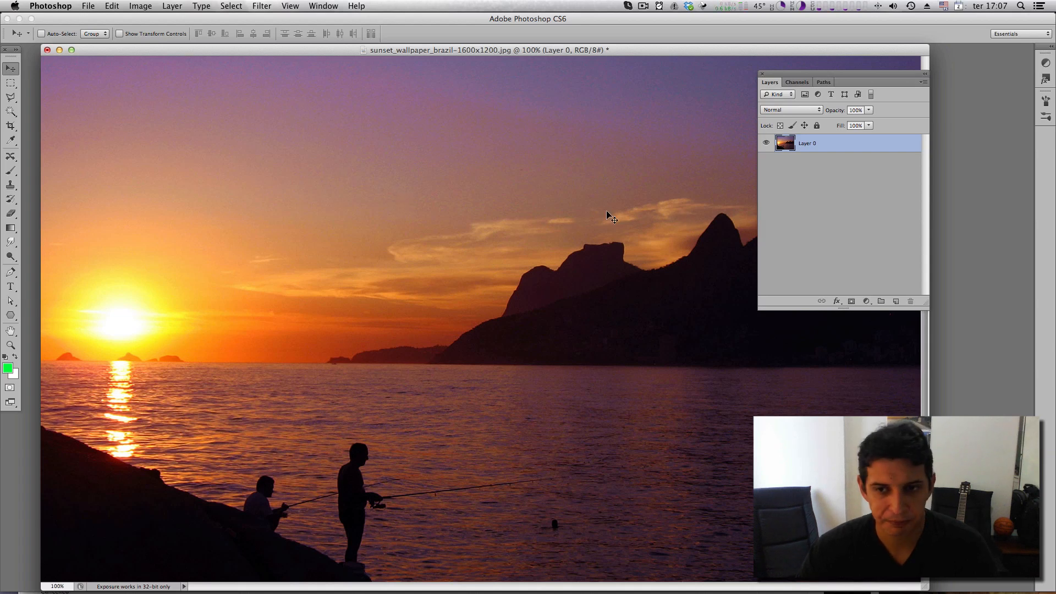
Apply a Hue/Saturation adjustment with hue +55 directly to the pixels of Layer 0.
{"action": "left_click", "coordinate": [141, 6]}
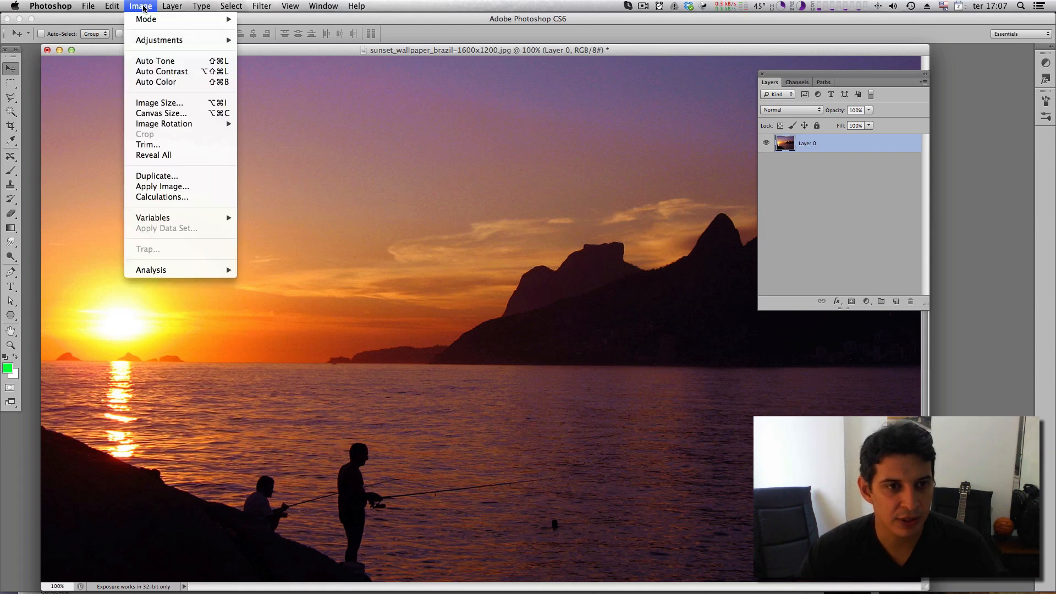
{"action": "mouse_move", "coordinate": [154, 43]}
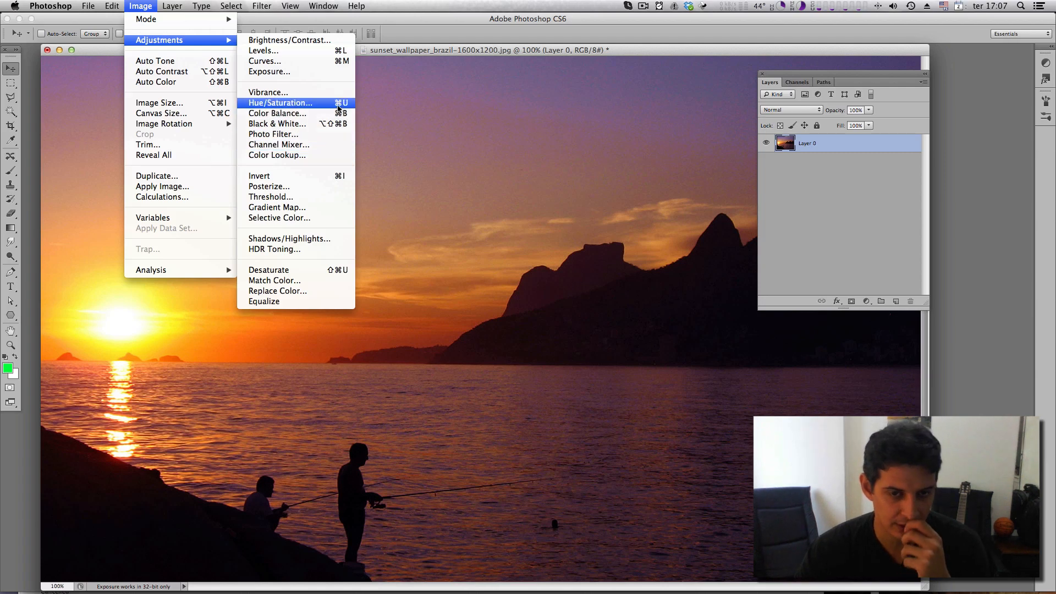
{"action": "left_click", "coordinate": [338, 104]}
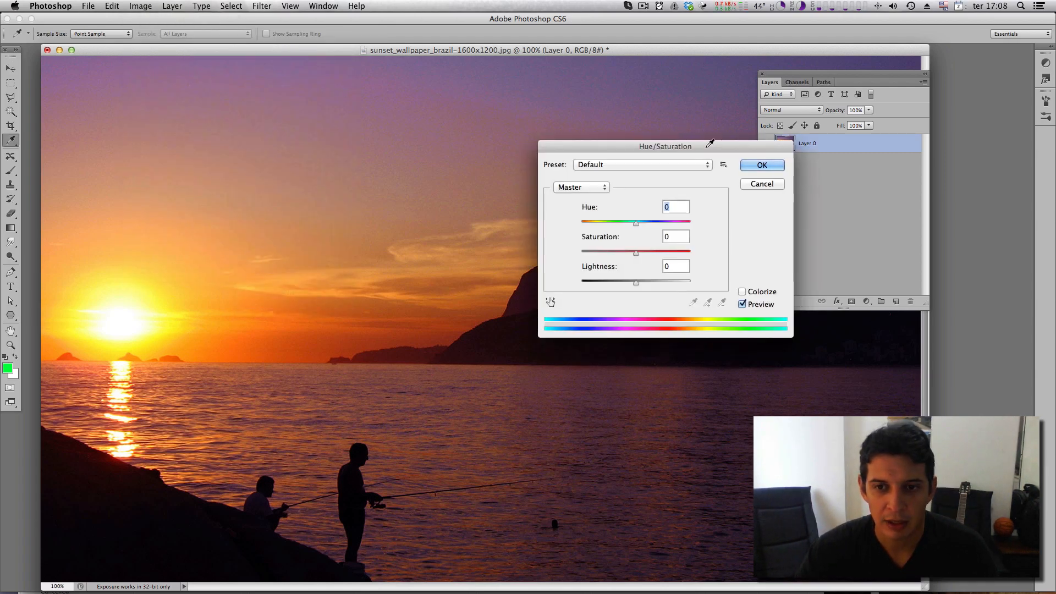
{"action": "left_click_drag", "start_coordinate": [718, 145], "coordinate": [296, 81]}
{"action": "left_click_drag", "start_coordinate": [215, 159], "coordinate": [242, 165]}
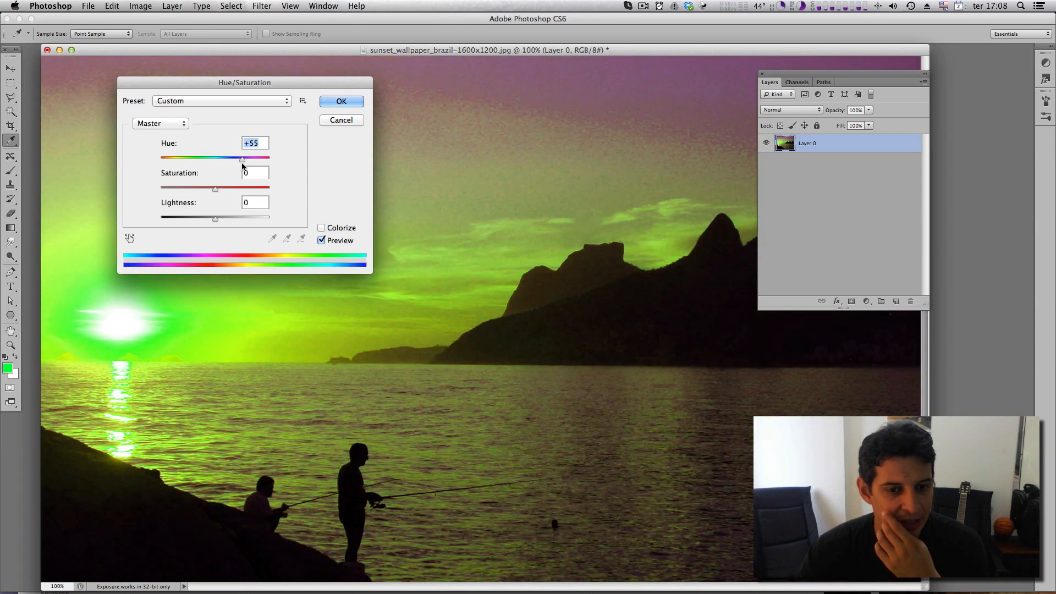
{"action": "left_click", "coordinate": [335, 101]}
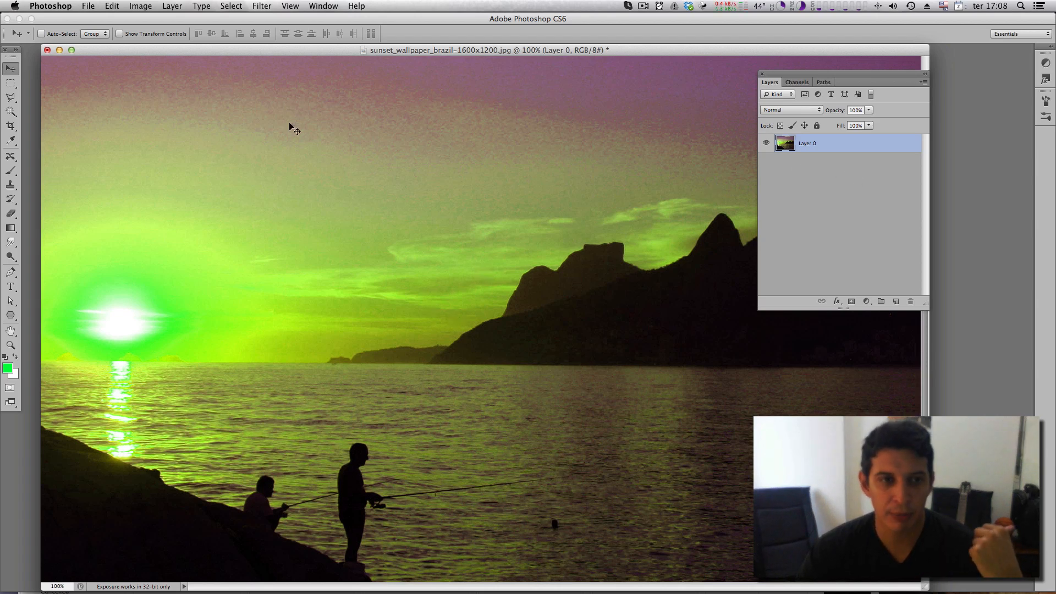
Review the direct image adjustment commands and undo the Hue/Saturation change on Layer 0.
{"action": "left_click", "coordinate": [137, 6]}
{"action": "mouse_move", "coordinate": [180, 41]}
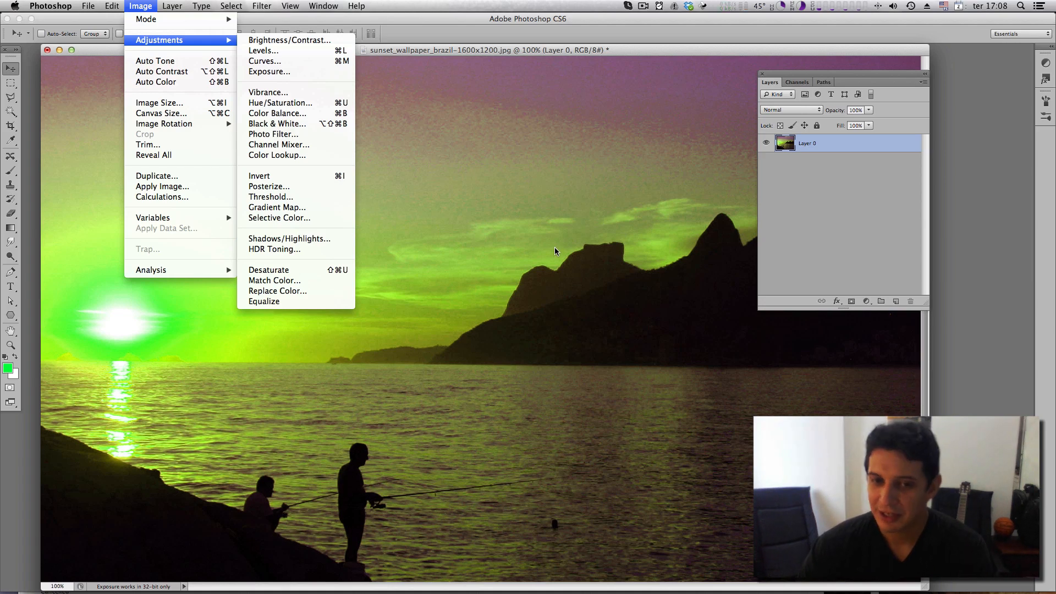
{"action": "left_click", "coordinate": [568, 163]}
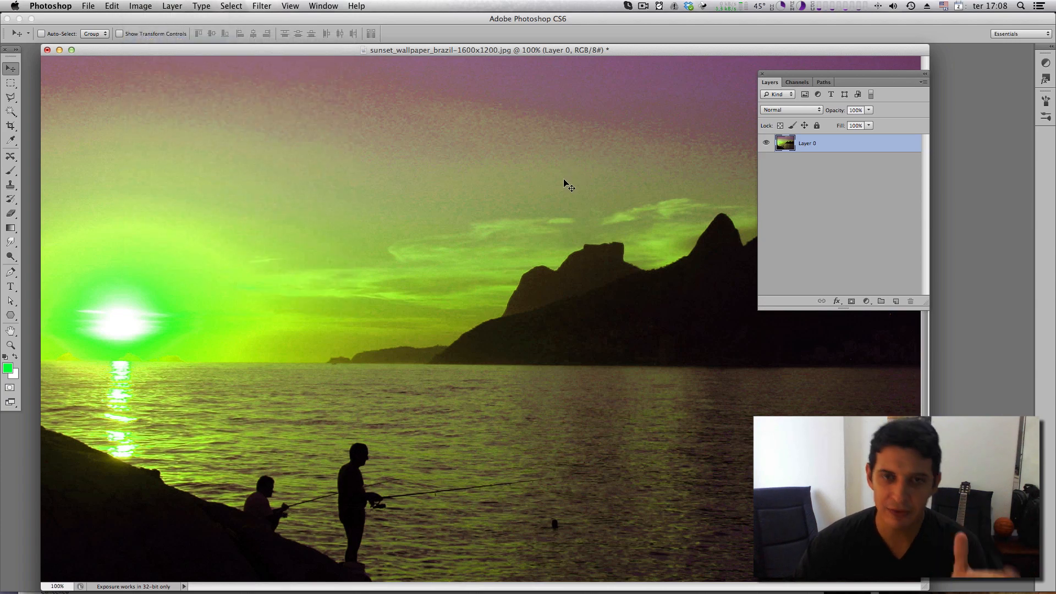
{"action": "key", "text": "super+z"}
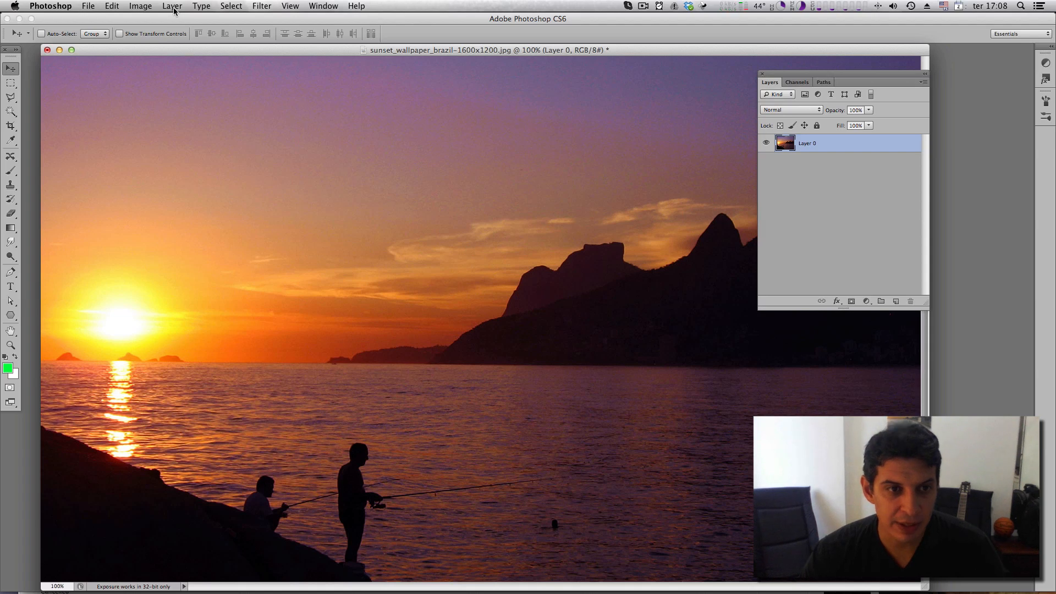
Compare the direct image adjustment commands with the adjustment layer types on offer.
{"action": "left_click", "coordinate": [140, 6]}
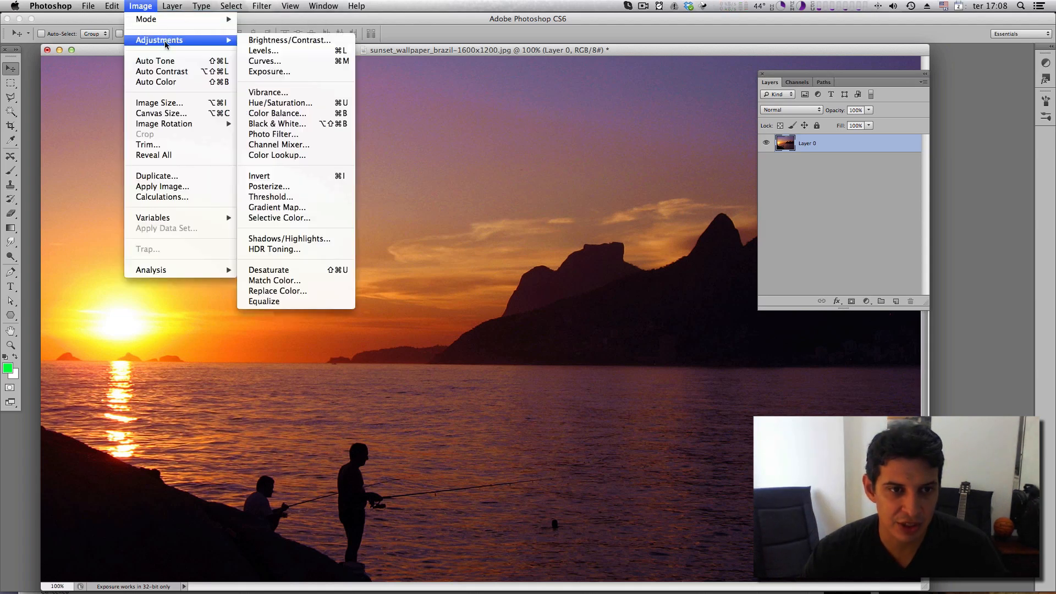
{"action": "left_click", "coordinate": [499, 184]}
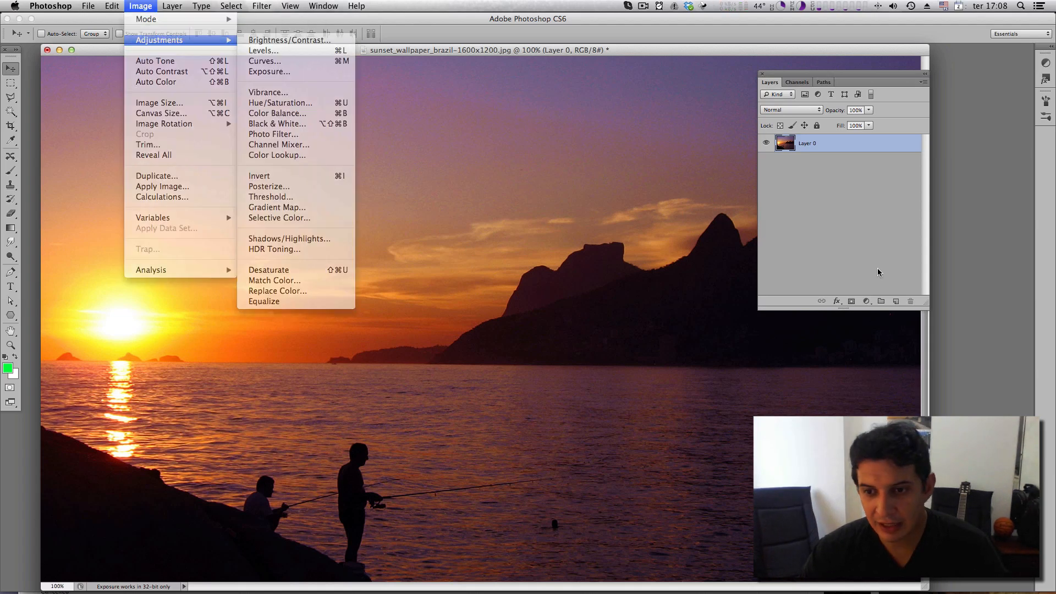
{"action": "left_click", "coordinate": [867, 302]}
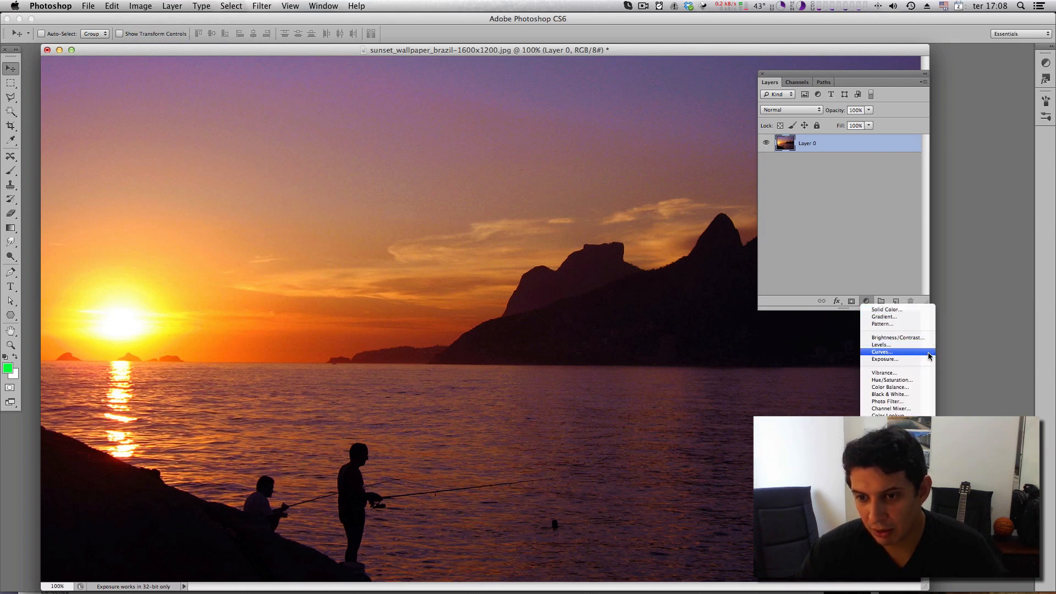
{"action": "left_click", "coordinate": [144, 5]}
{"action": "left_click", "coordinate": [140, 5]}
{"action": "mouse_move", "coordinate": [165, 40]}
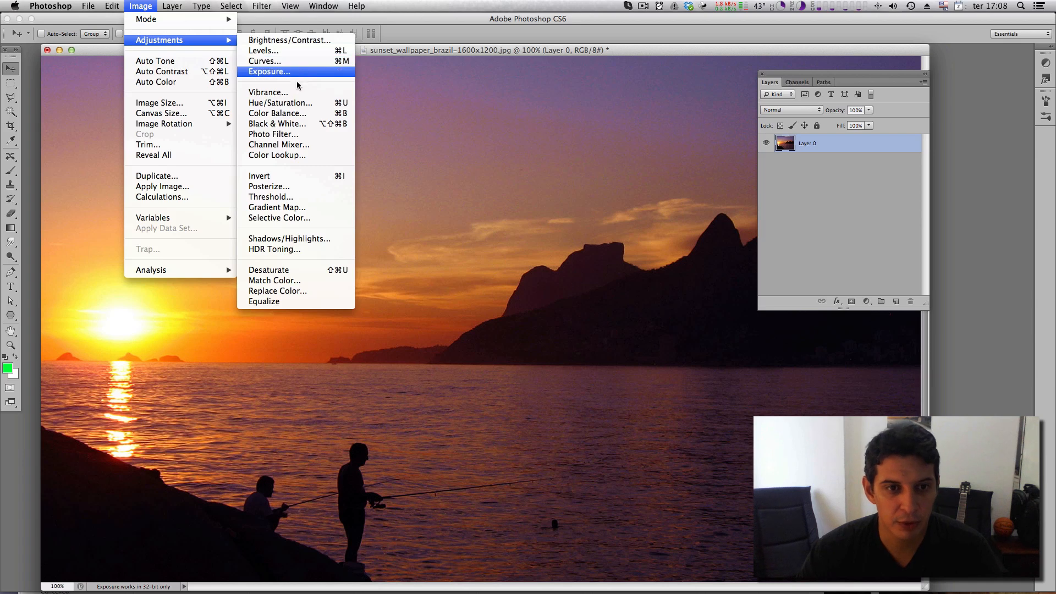
{"action": "left_click", "coordinate": [862, 187]}
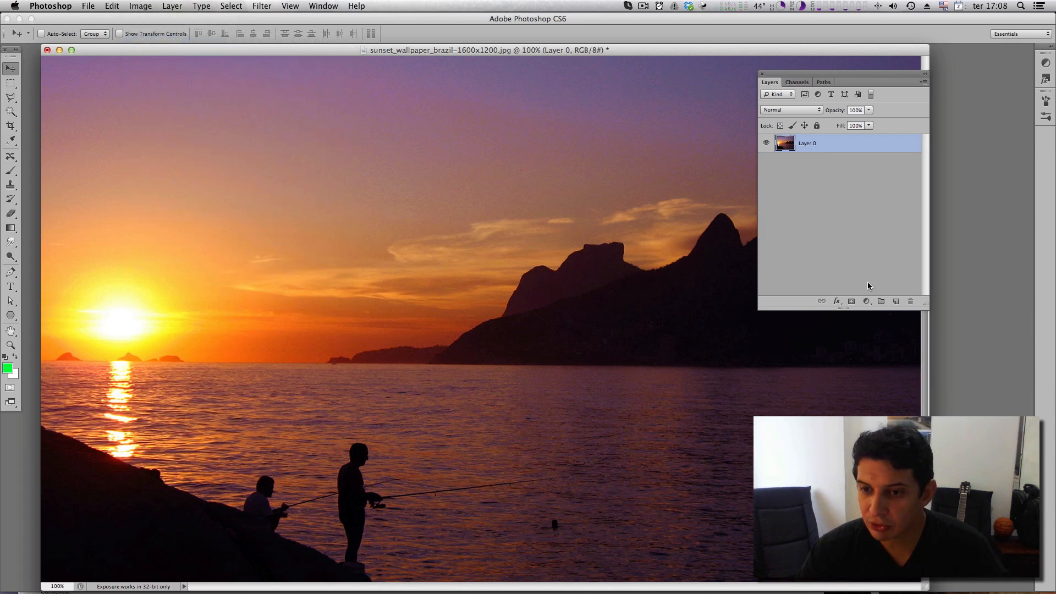
Add a Hue/Saturation adjustment layer above Layer 0 with hue set to +73 and close its settings.
{"action": "left_click", "coordinate": [867, 301]}
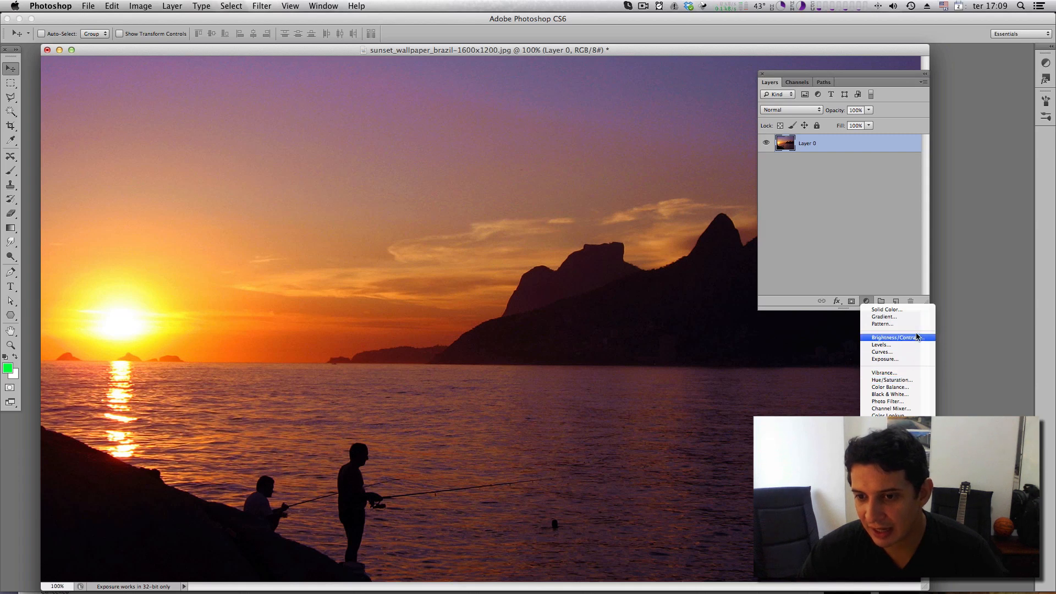
{"action": "left_click", "coordinate": [917, 380]}
{"action": "left_click_drag", "start_coordinate": [700, 190], "coordinate": [745, 191]}
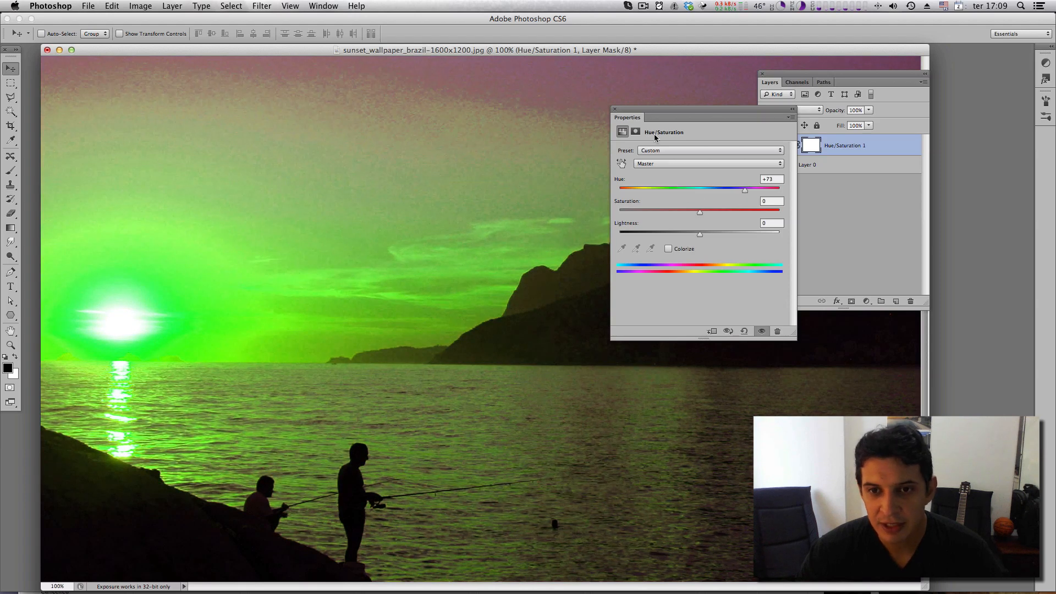
{"action": "left_click", "coordinate": [615, 109]}
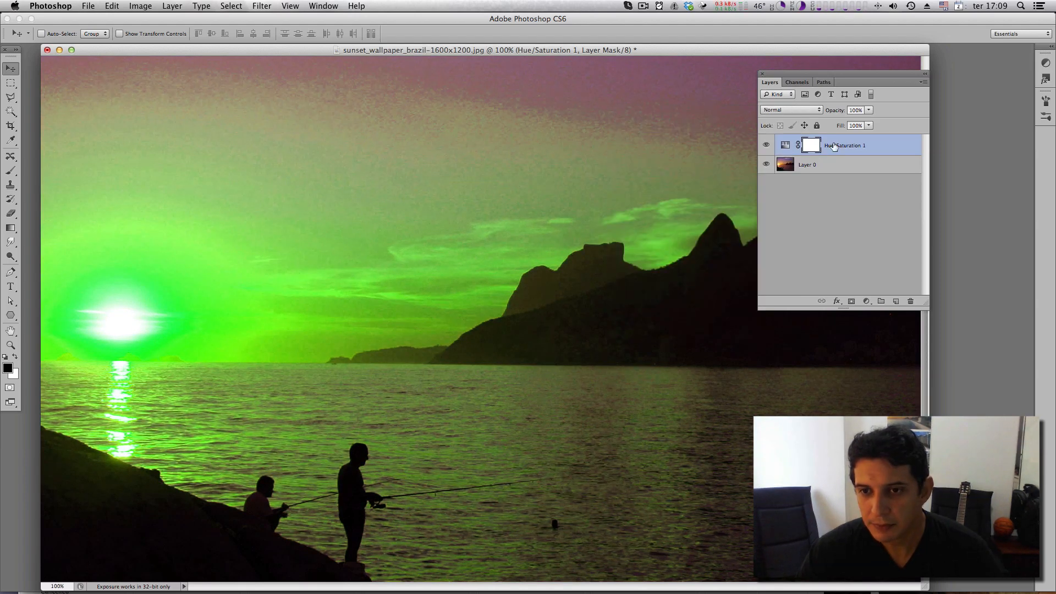
Toggle the visibility of the Hue/Saturation adjustment layer to compare the photo with and without the hue shift.
{"action": "left_click", "coordinate": [766, 145]}
{"action": "left_click", "coordinate": [767, 145]}
{"action": "left_click", "coordinate": [767, 146]}
{"action": "left_click", "coordinate": [767, 145]}
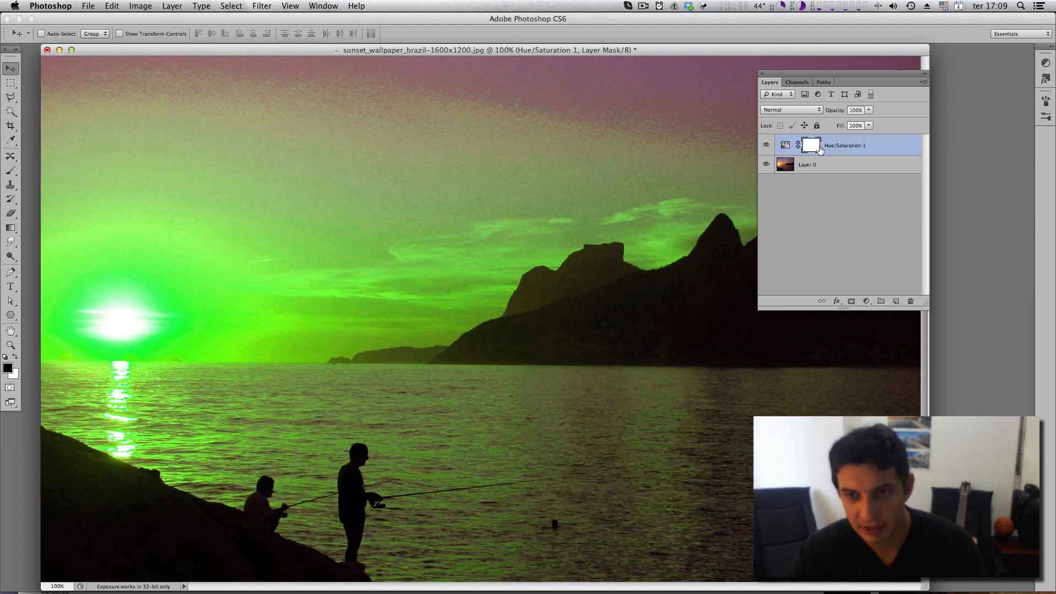
Try opacities of 33% and 40% on the Hue/Saturation adjustment layer and restore it to 100%.
{"action": "key", "text": "2"}
{"action": "key", "text": "3"}
{"action": "key", "text": "3"}
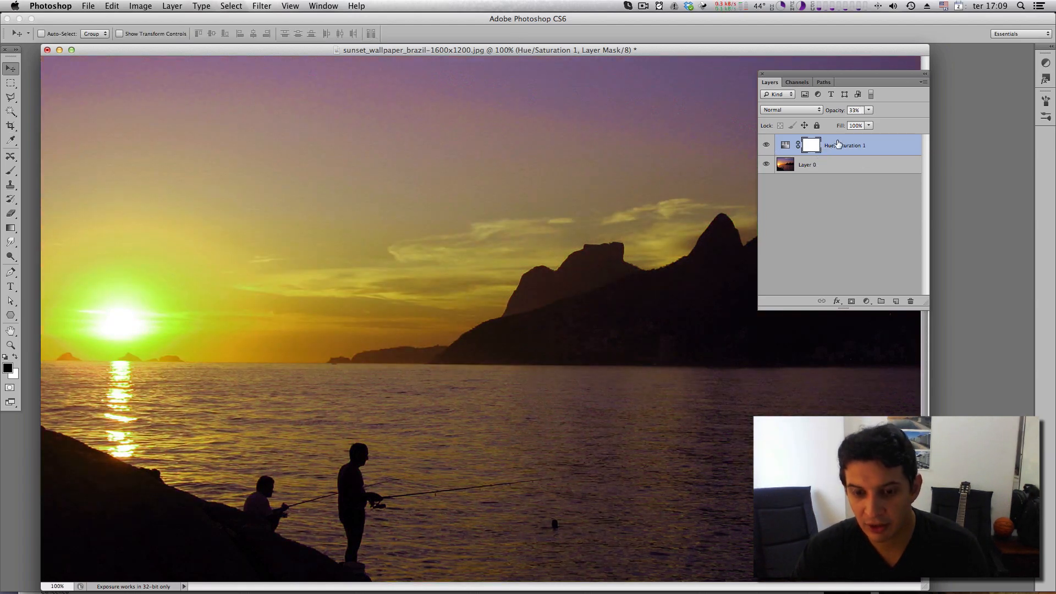
{"action": "key", "text": "4"}
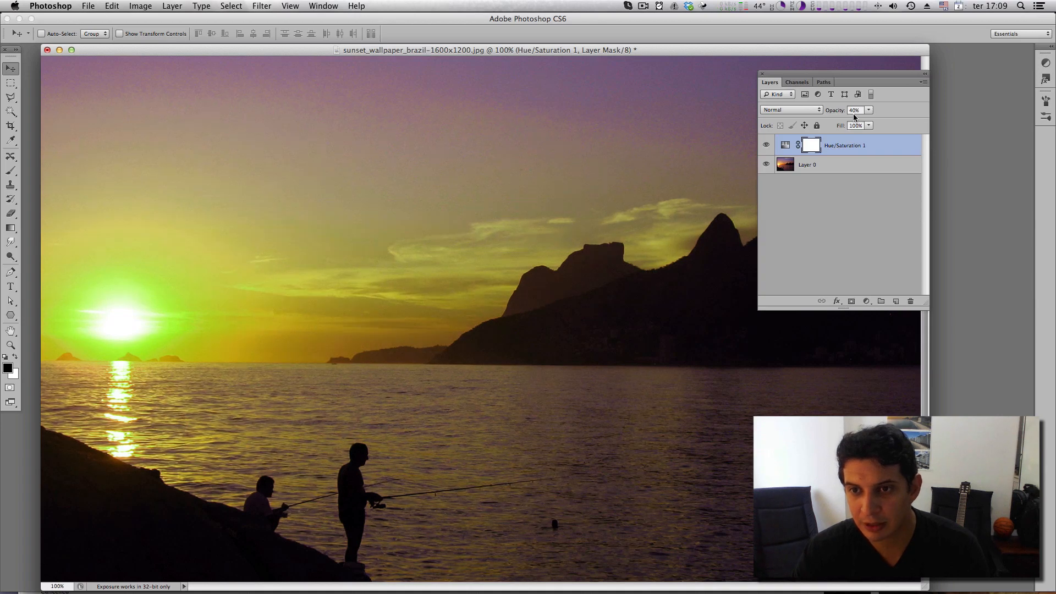
{"action": "left_click_drag", "start_coordinate": [868, 111], "coordinate": [900, 125]}
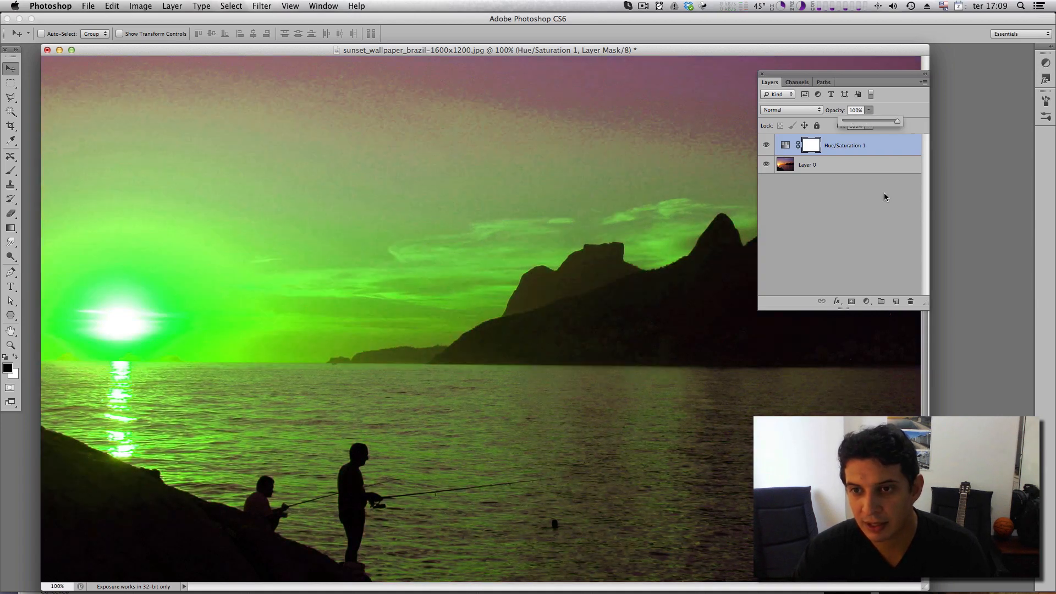
{"action": "left_click", "coordinate": [883, 192]}
{"action": "left_click", "coordinate": [864, 154]}
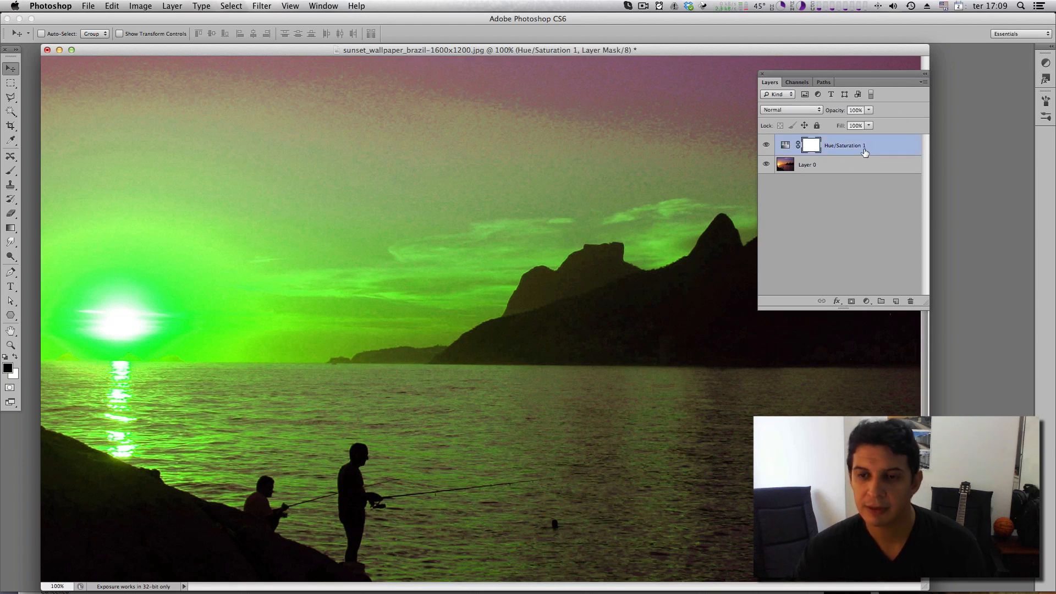
Hide the Hue/Saturation adjustment layer and delete it so only Layer 0 is left.
{"action": "left_click", "coordinate": [765, 145]}
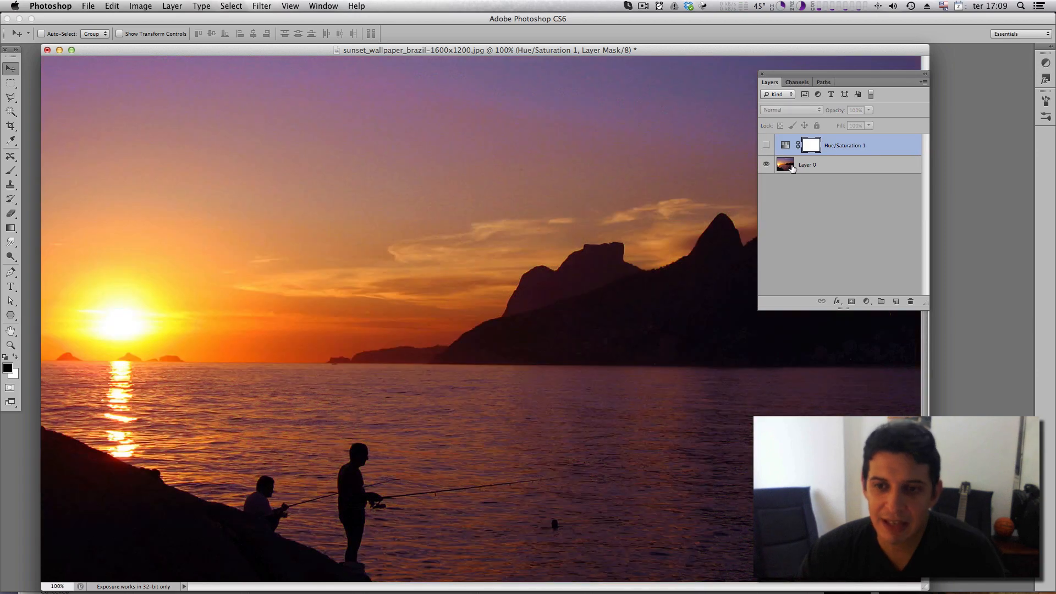
{"action": "left_click", "coordinate": [875, 174]}
{"action": "left_click", "coordinate": [892, 151]}
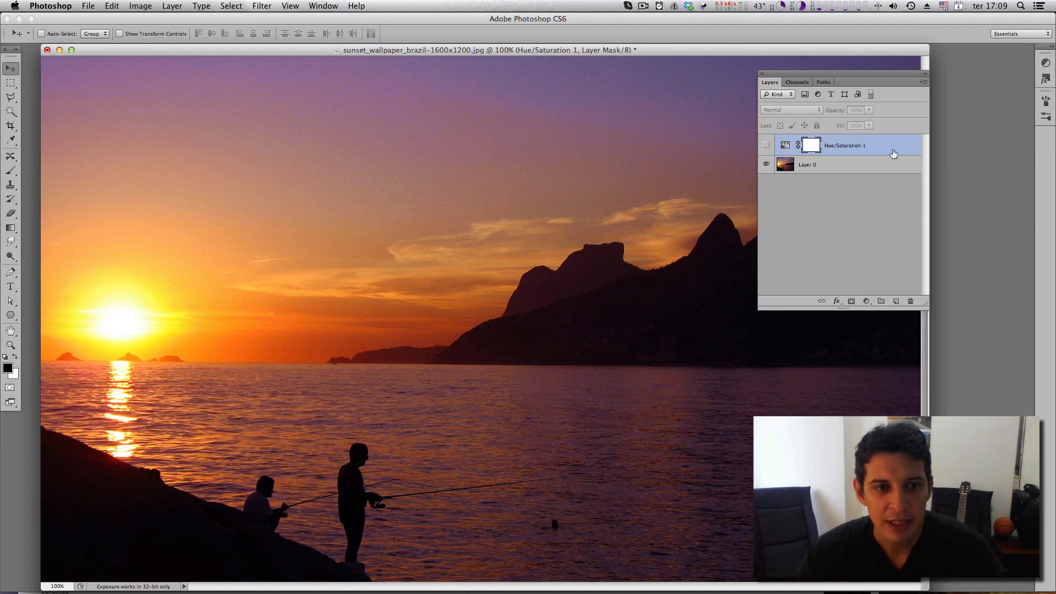
{"action": "left_click_drag", "start_coordinate": [897, 154], "coordinate": [911, 301]}
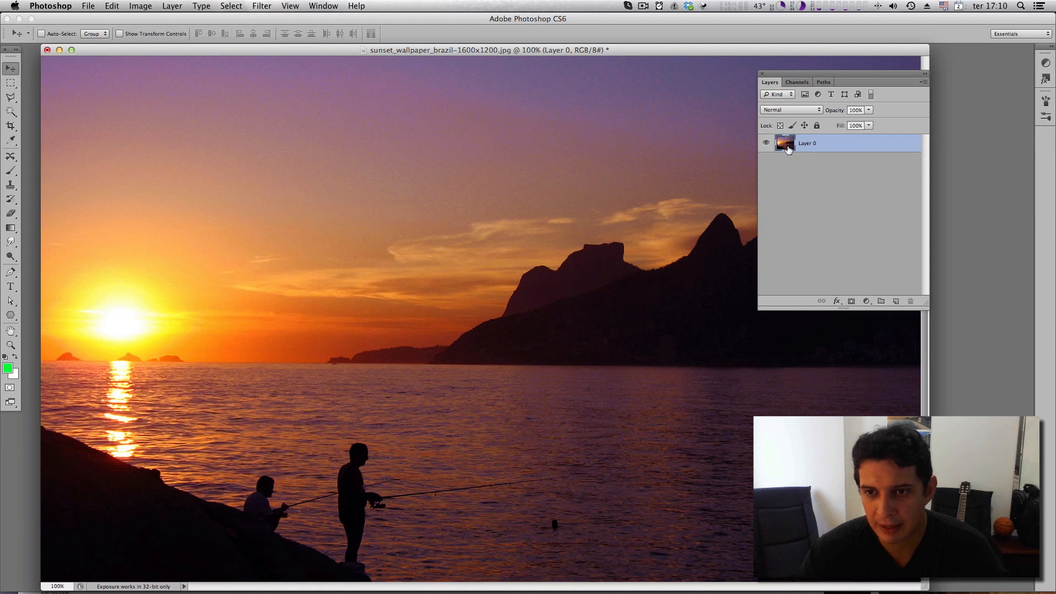
Add an empty layer above Layer 0, delete it, and look over the available filters.
{"action": "left_click", "coordinate": [896, 302]}
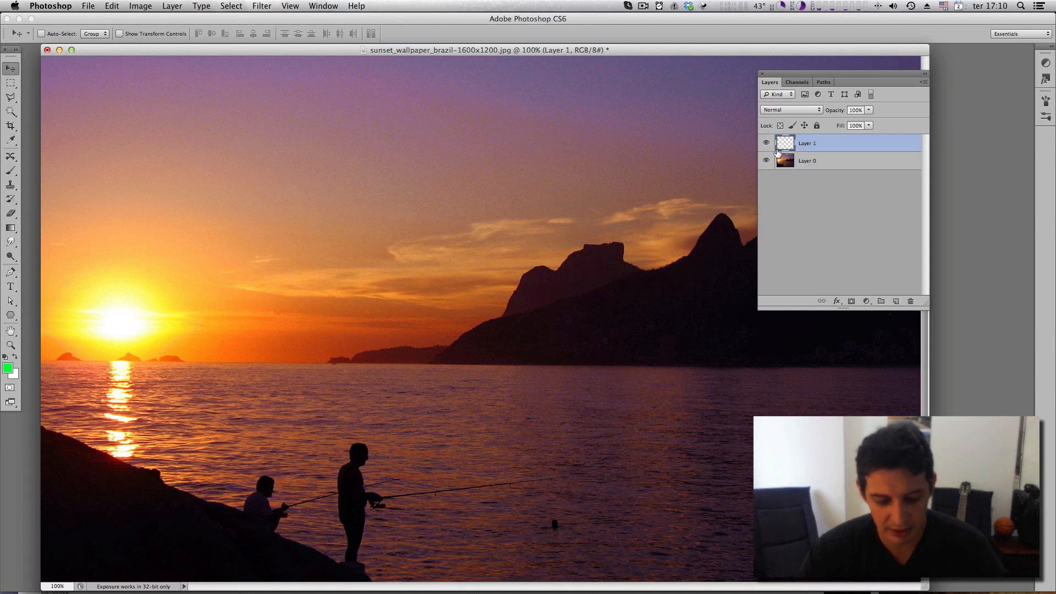
{"action": "key", "text": "Delete"}
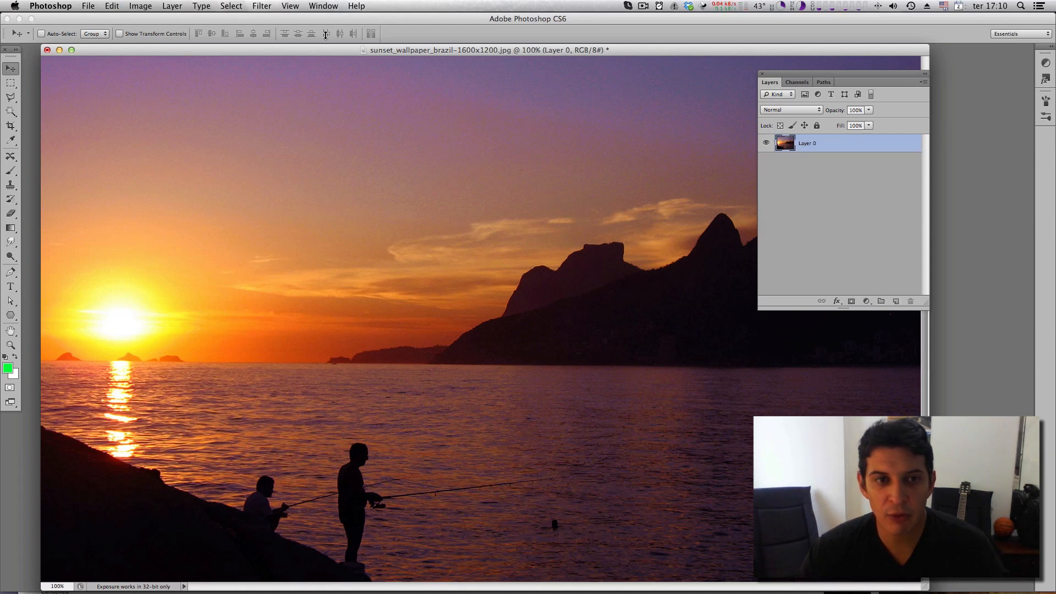
{"action": "left_click", "coordinate": [263, 6]}
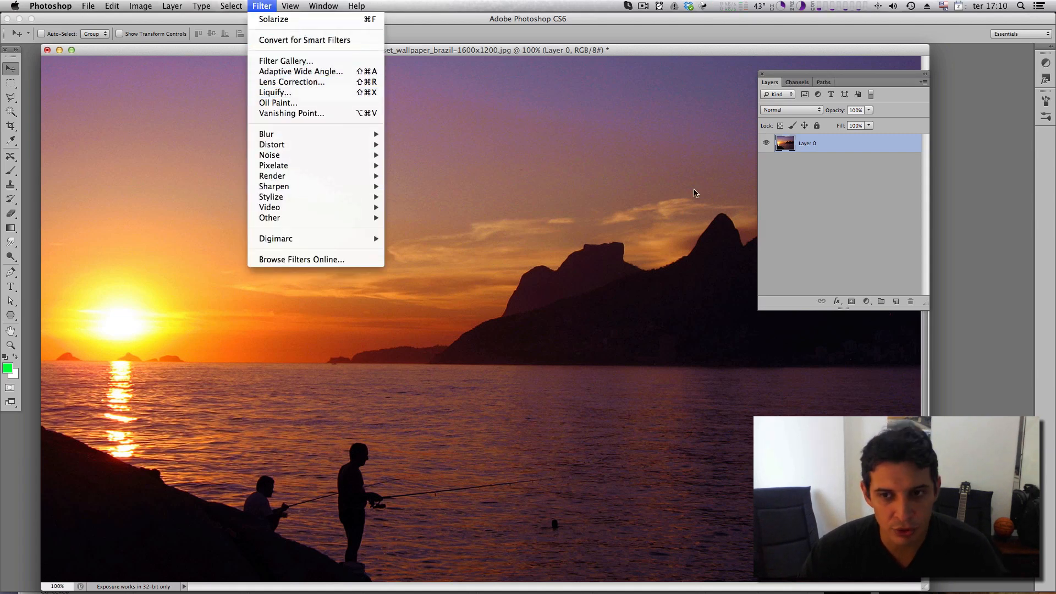
{"action": "left_click", "coordinate": [804, 209]}
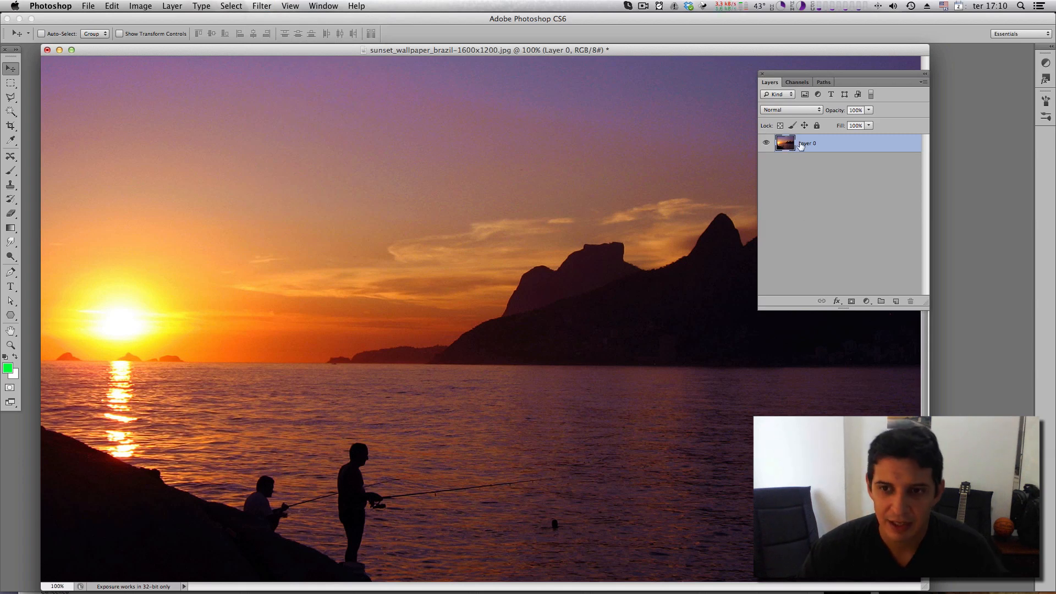
Duplicate Layer 0 as a working copy for filters and check the smart filter conversion option.
{"action": "left_click_drag", "start_coordinate": [872, 151], "coordinate": [897, 301]}
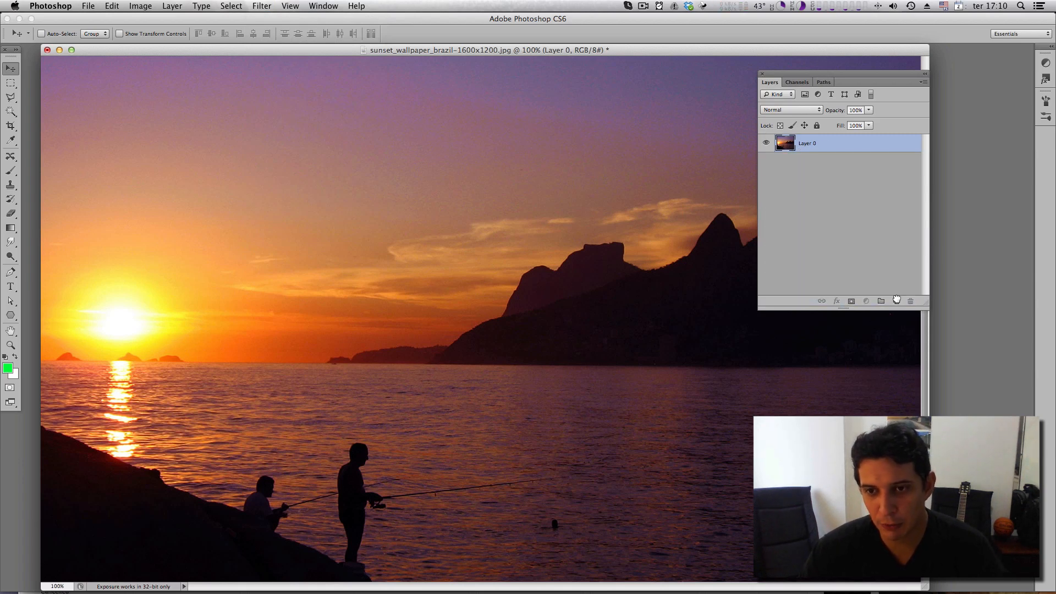
{"action": "left_click", "coordinate": [264, 7]}
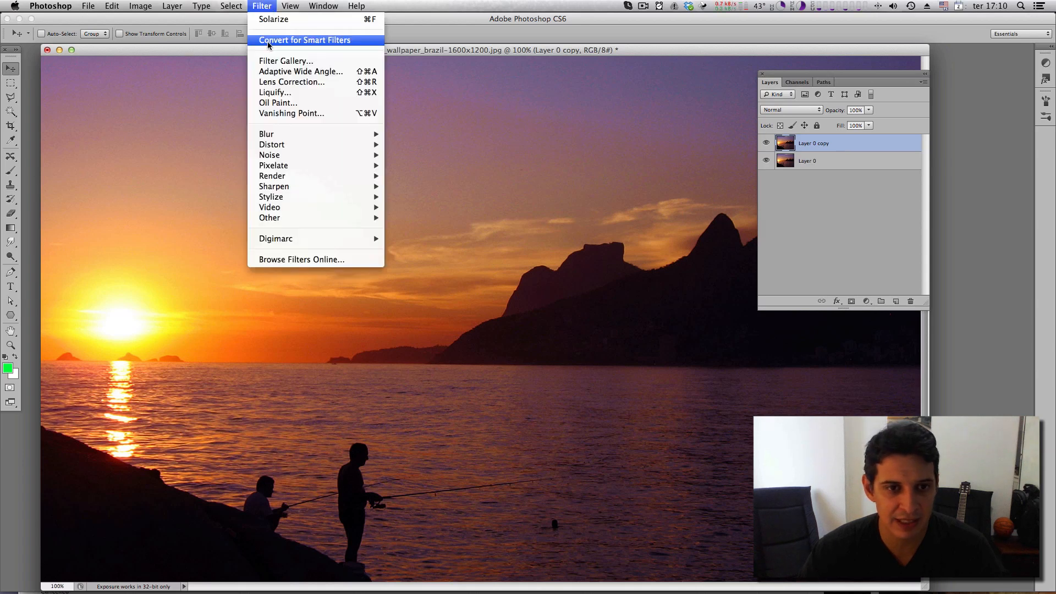
{"action": "left_click", "coordinate": [785, 211]}
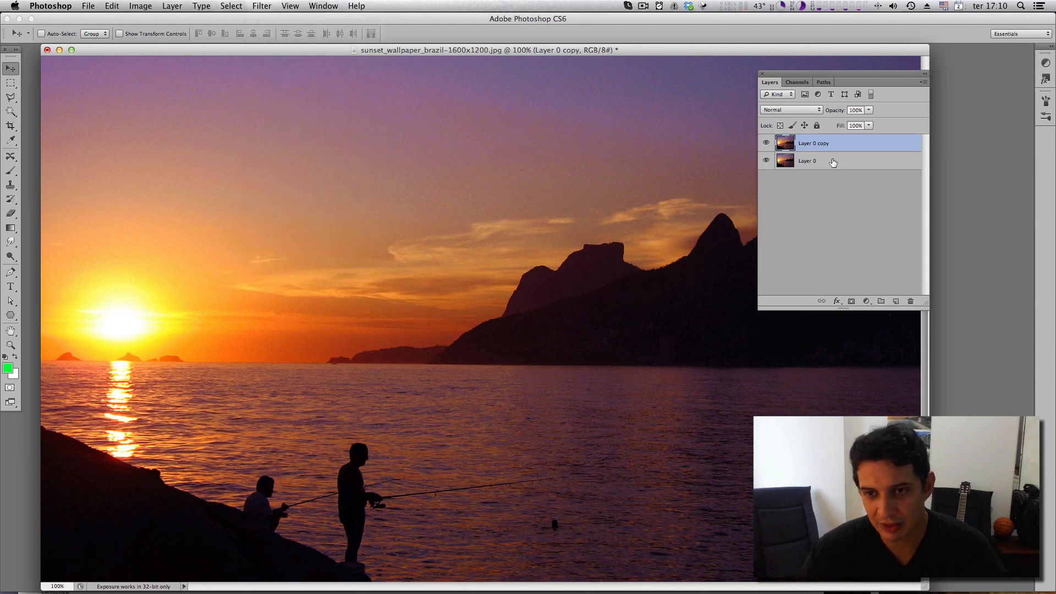
{"action": "left_click", "coordinate": [832, 162]}
{"action": "left_click", "coordinate": [832, 148]}
{"action": "left_click", "coordinate": [831, 163]}
{"action": "left_click", "coordinate": [832, 147]}
{"action": "left_click", "coordinate": [838, 173]}
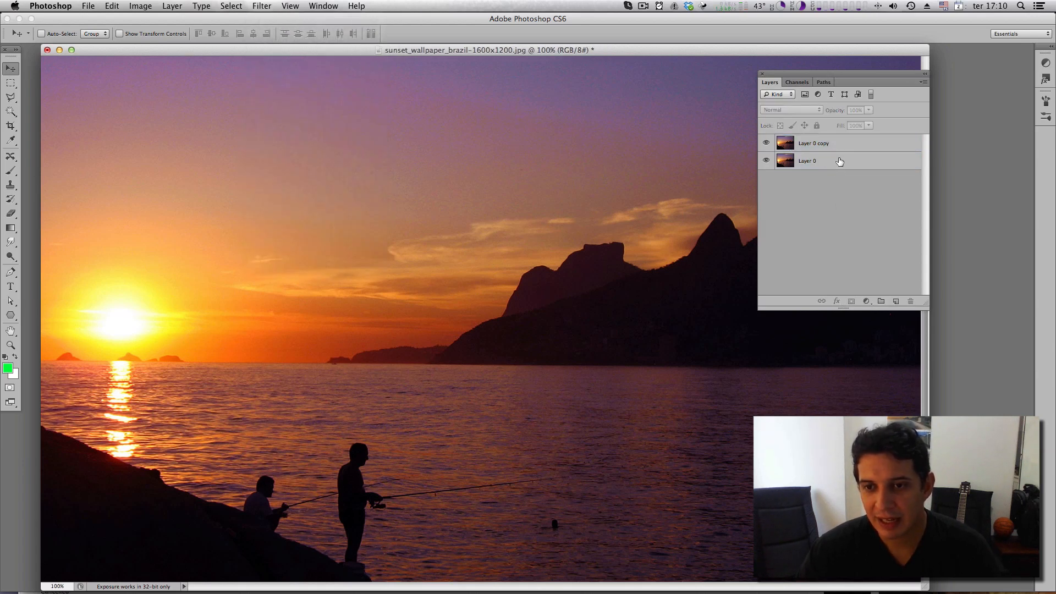
{"action": "left_click", "coordinate": [836, 148]}
{"action": "left_click", "coordinate": [832, 166]}
{"action": "left_click", "coordinate": [837, 149]}
{"action": "left_click", "coordinate": [839, 165]}
{"action": "left_click", "coordinate": [845, 149]}
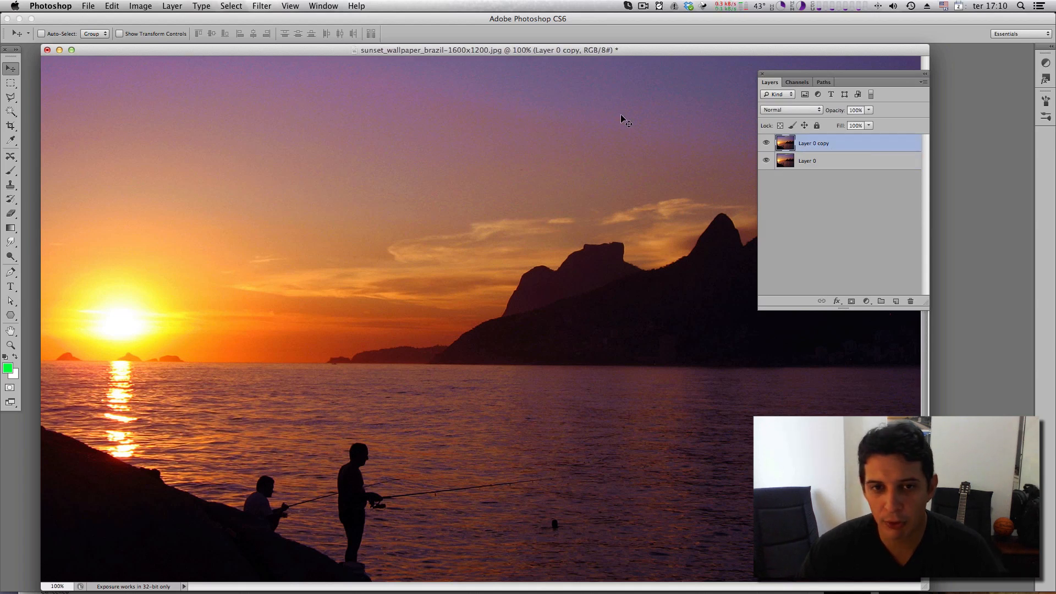
Select Layer 0 and shift the layer list aside to uncover more of the mountains.
{"action": "left_click", "coordinate": [861, 163]}
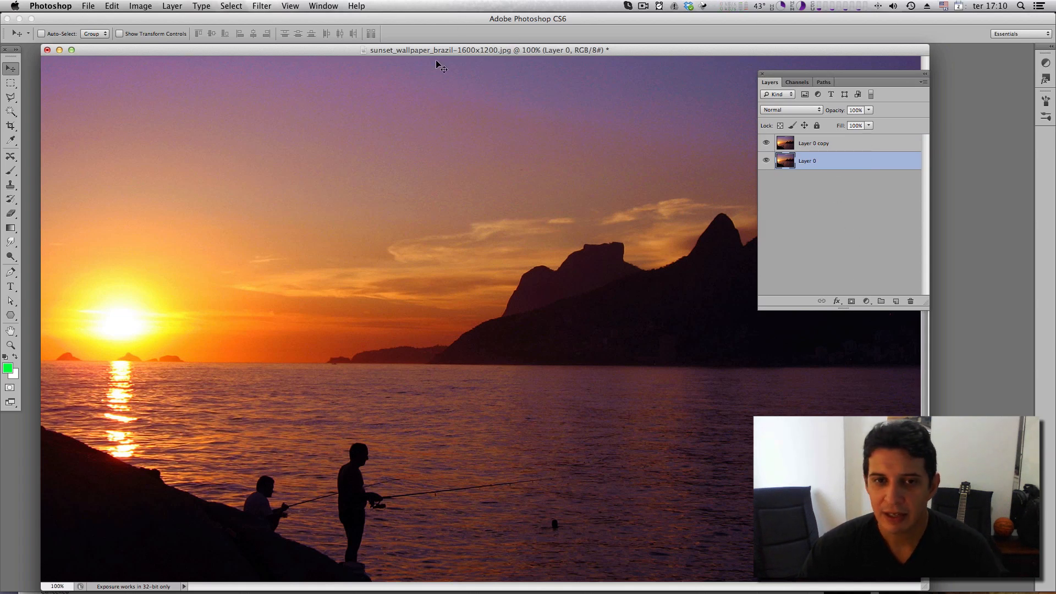
{"action": "left_click_drag", "start_coordinate": [833, 81], "coordinate": [900, 77]}
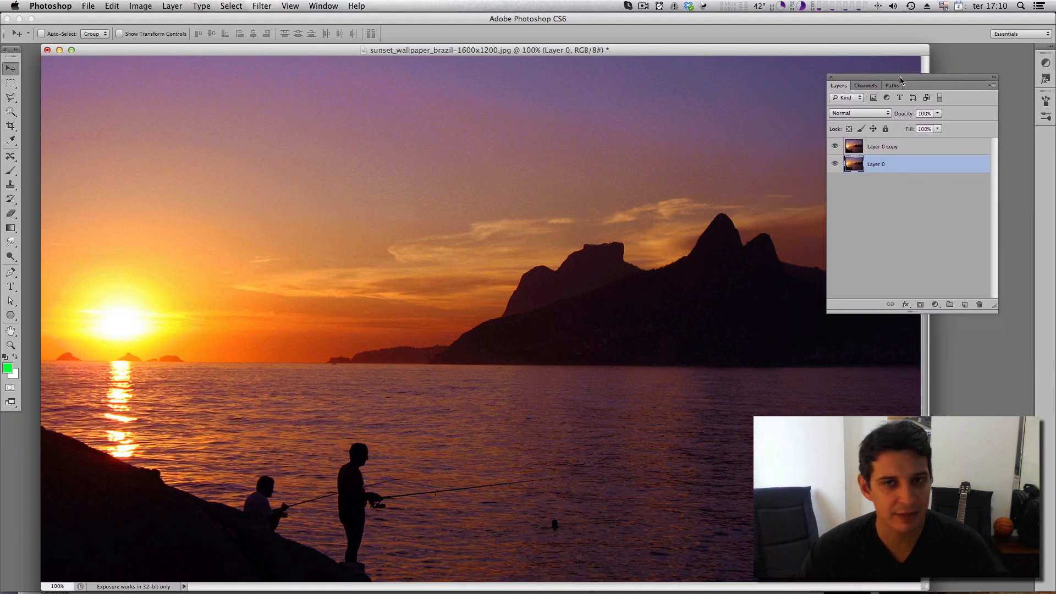